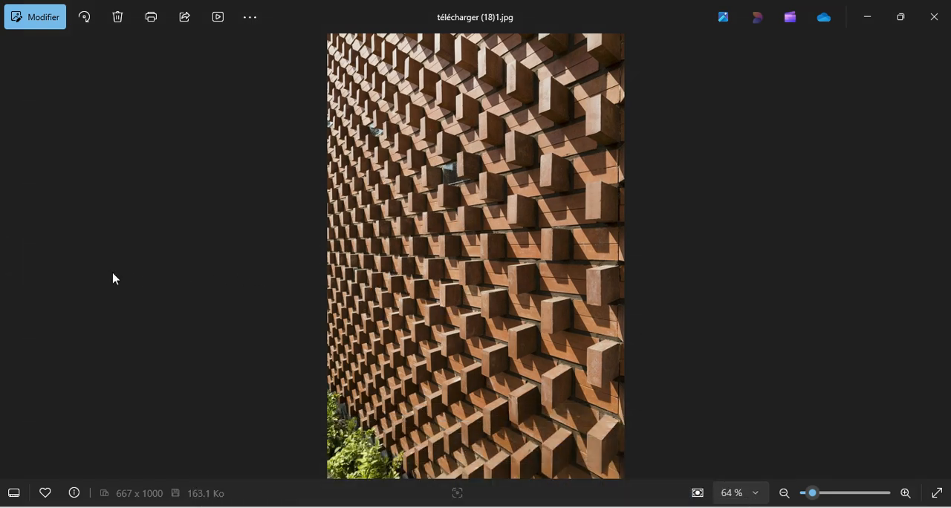
# Look through the reference photos of walls with protruding bricks and switch to Revit.
pyautogui.click(12, 257)
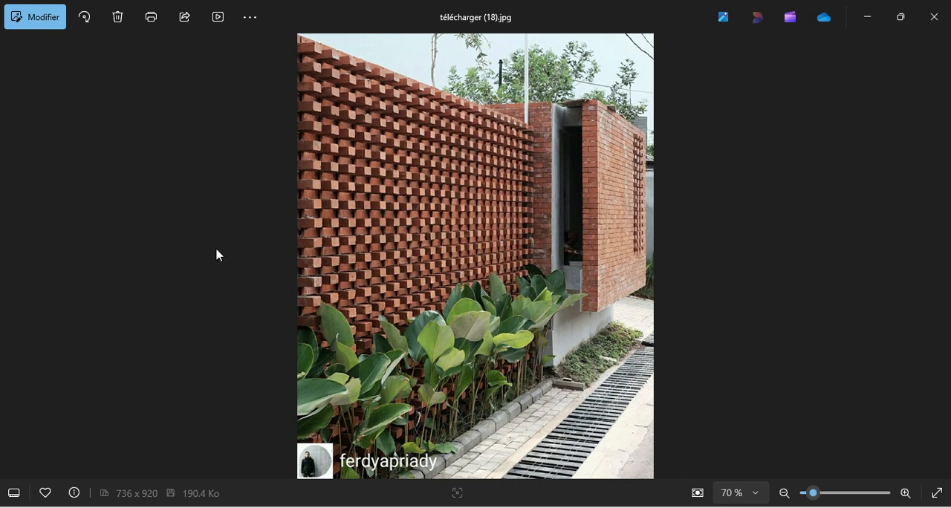
pyautogui.click(13, 257)
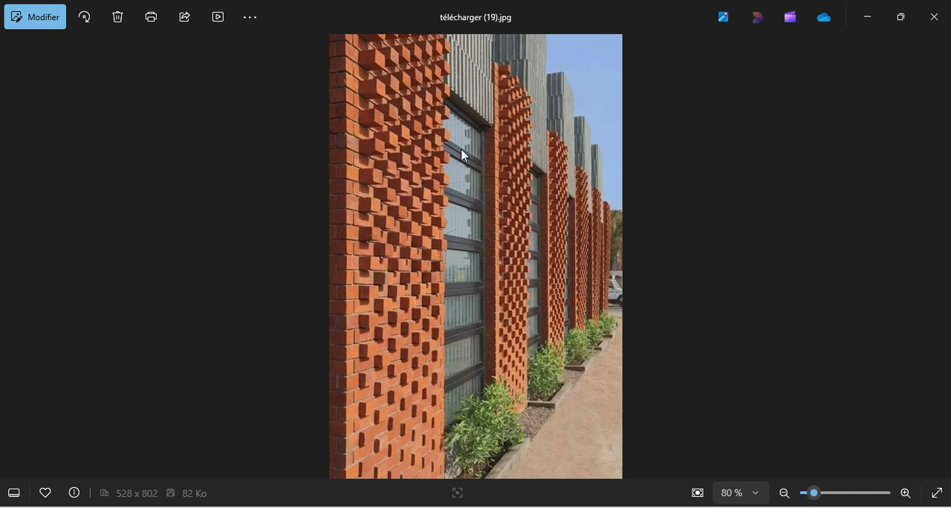
pyautogui.click(12, 257)
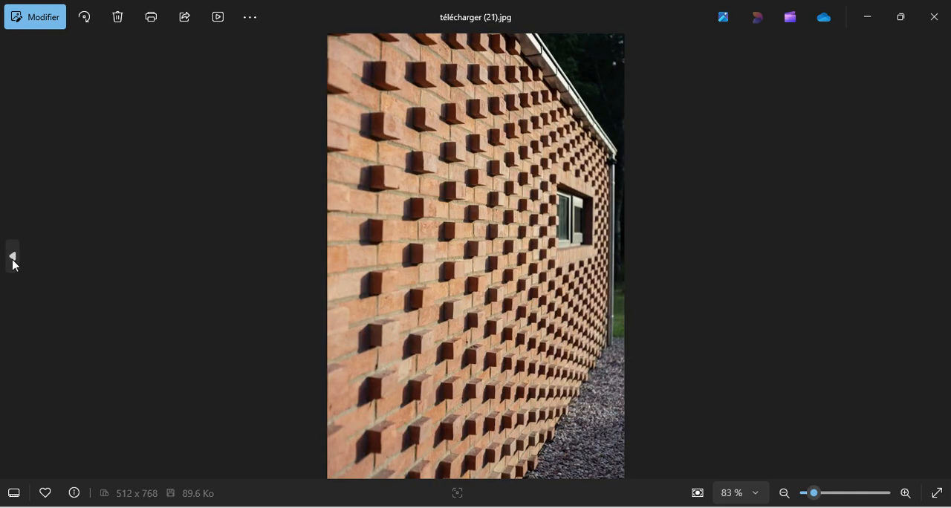
pyautogui.click(12, 257)
pyautogui.click(12, 257)
pyautogui.click(13, 257)
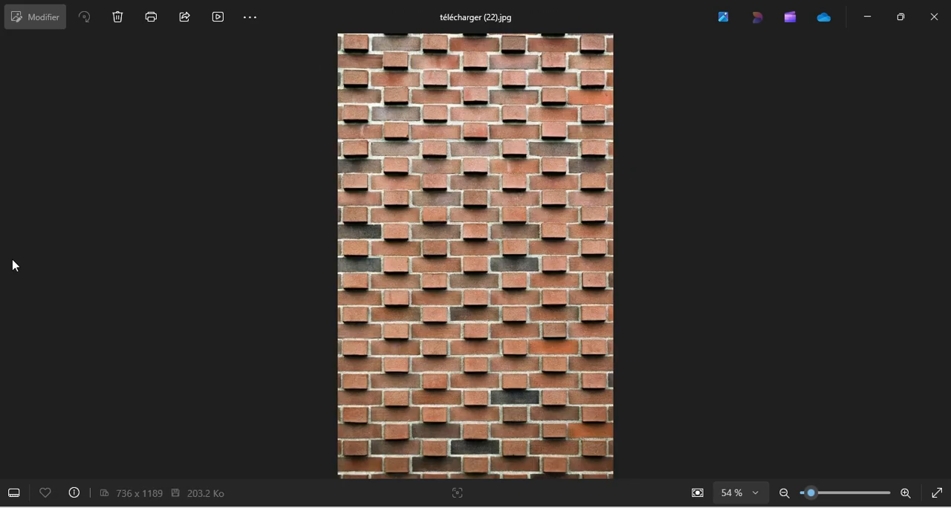
pyautogui.click(940, 255)
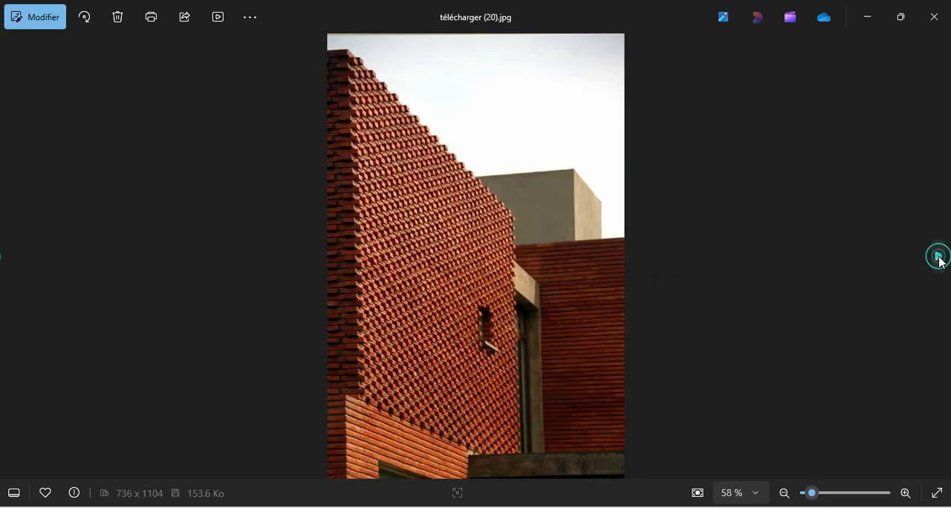
pyautogui.click(939, 256)
pyautogui.click(939, 256)
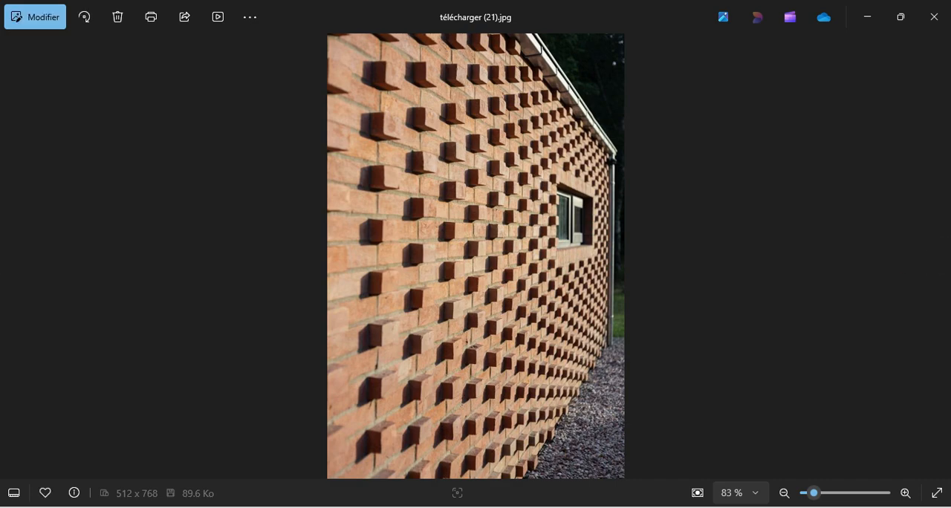
pyautogui.hotkey('alt', 'Tab')
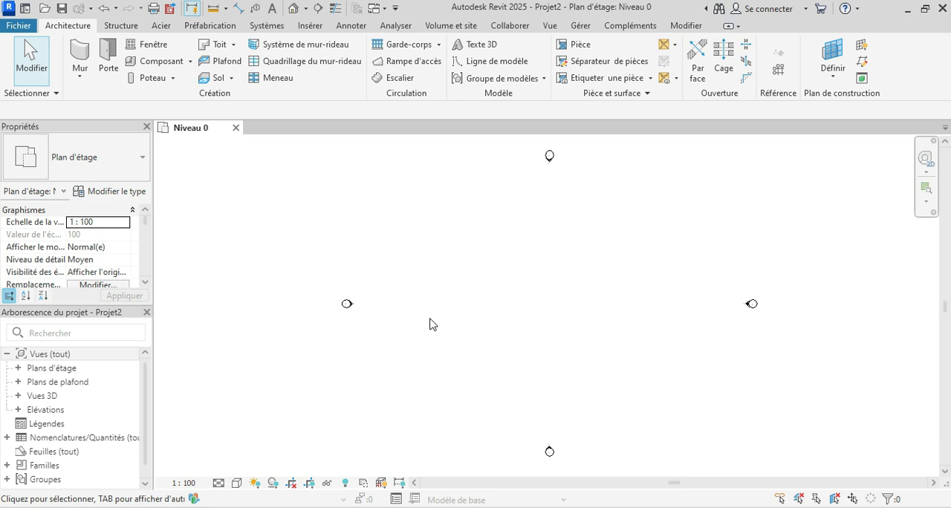
pyautogui.click(515, 465)
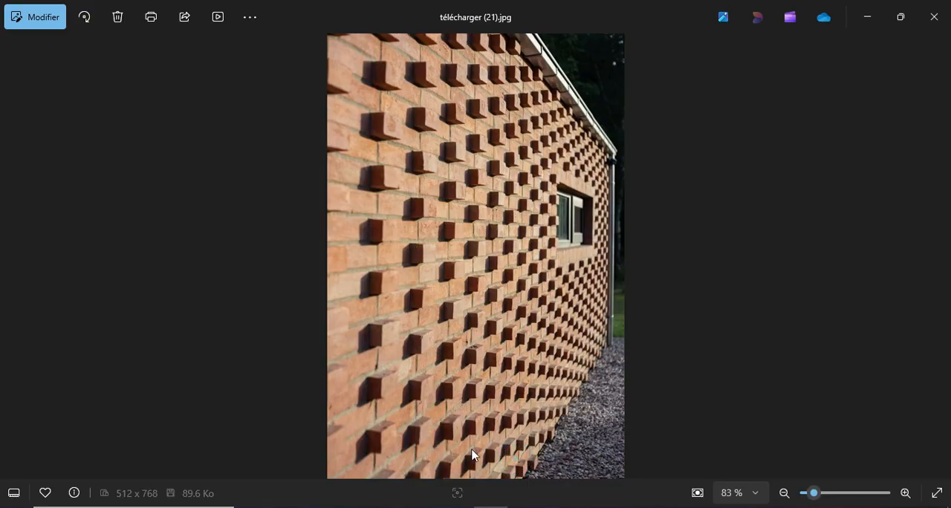
pyautogui.click(459, 507)
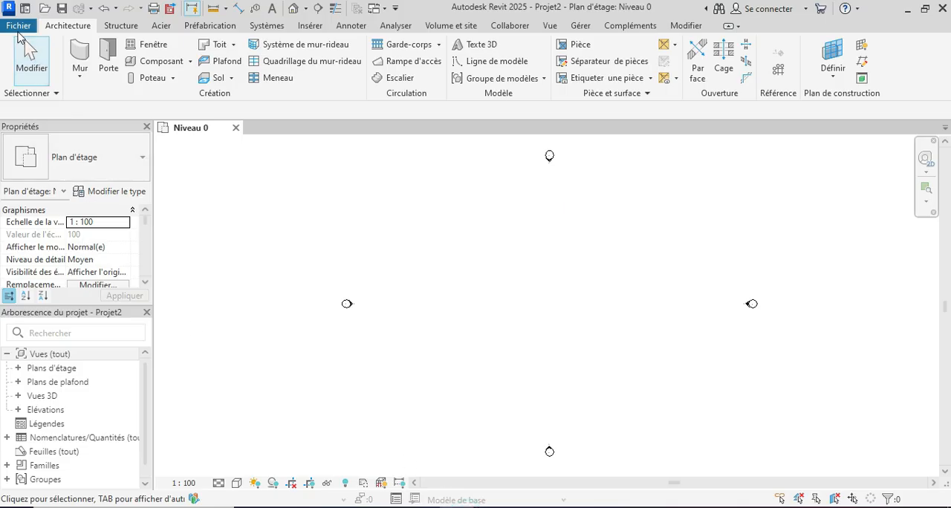
# Create a new family from the "Panneau de mur-rideau métrique" template and open its Extérieur elevation.
pyautogui.click(17, 30)
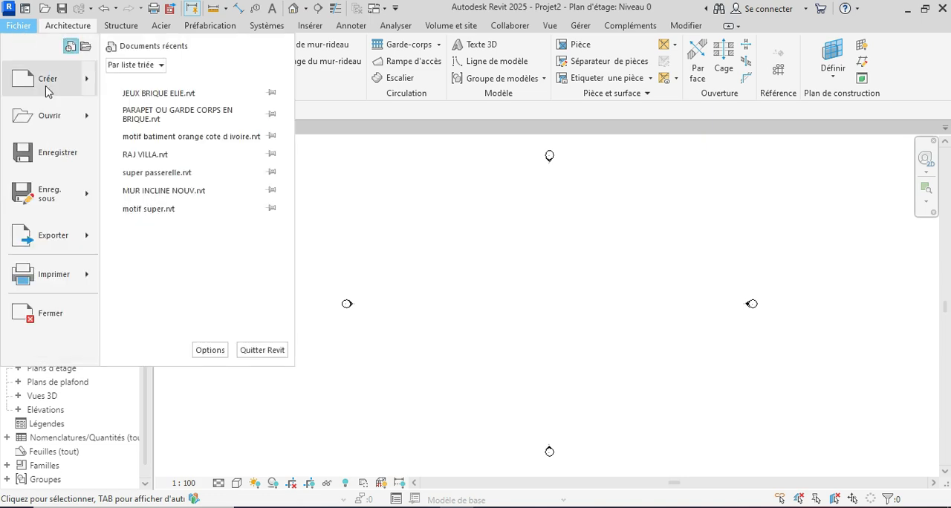
pyautogui.moveTo(47, 90)
pyautogui.click(176, 131)
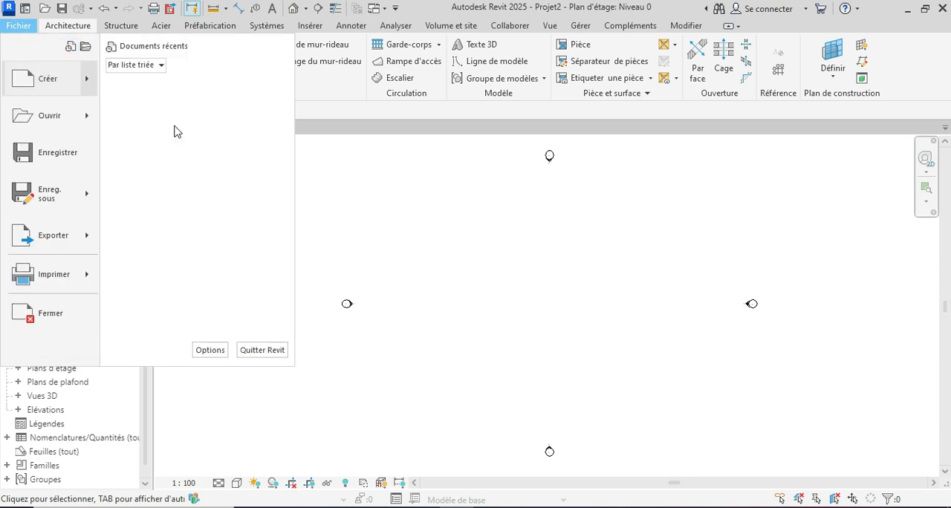
pyautogui.scroll(-2, 396, 261)
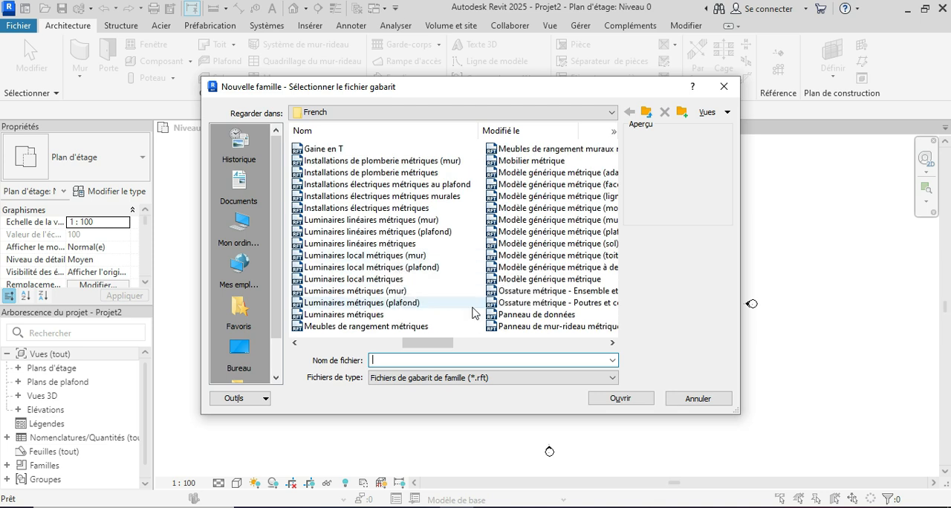
pyautogui.scroll(-1, 357, 319)
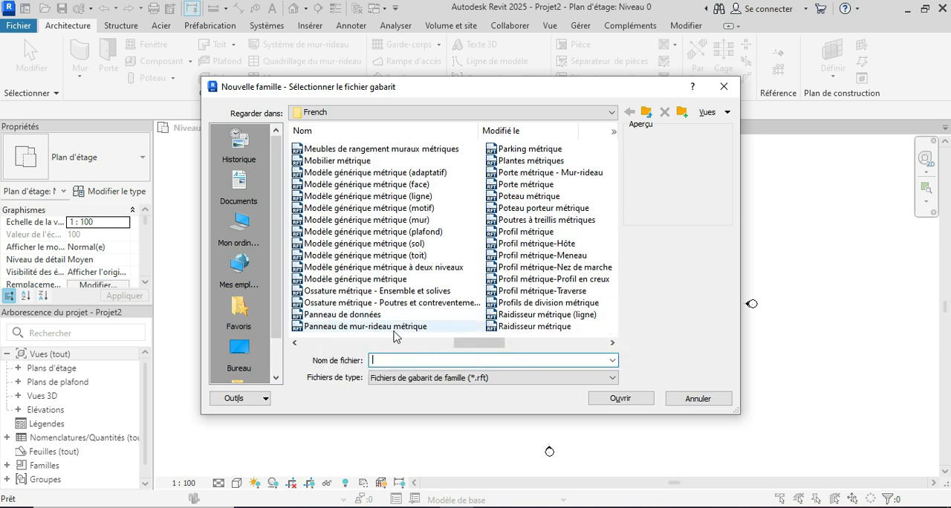
pyautogui.click(387, 328)
pyautogui.click(619, 399)
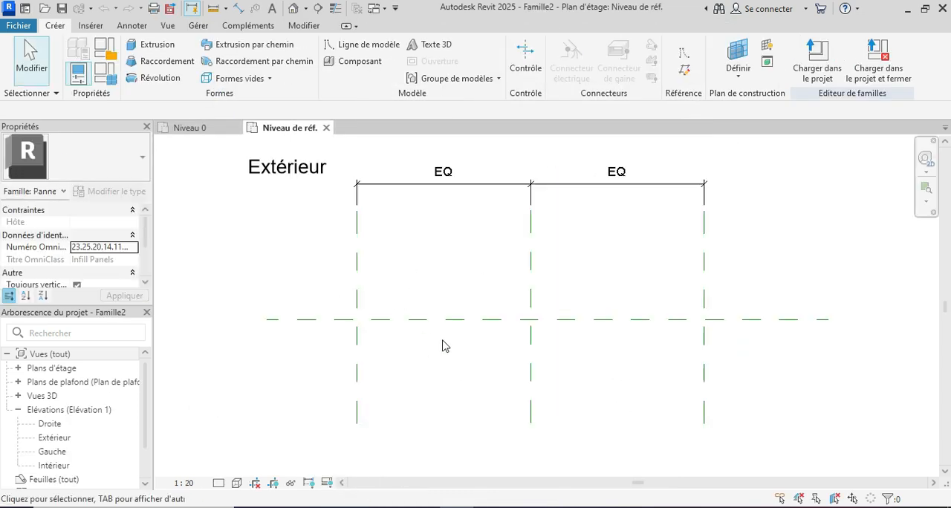
pyautogui.doubleClick(59, 442)
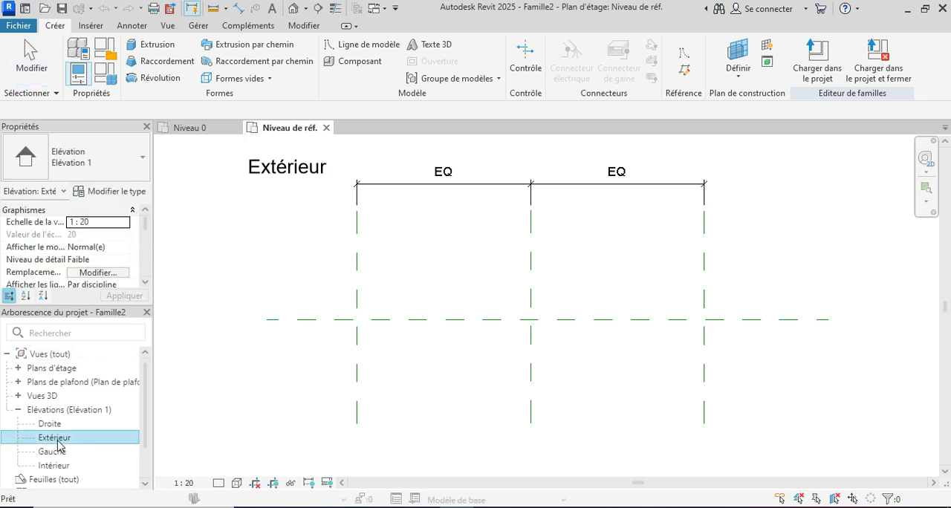
pyautogui.scroll(2, 560, 409)
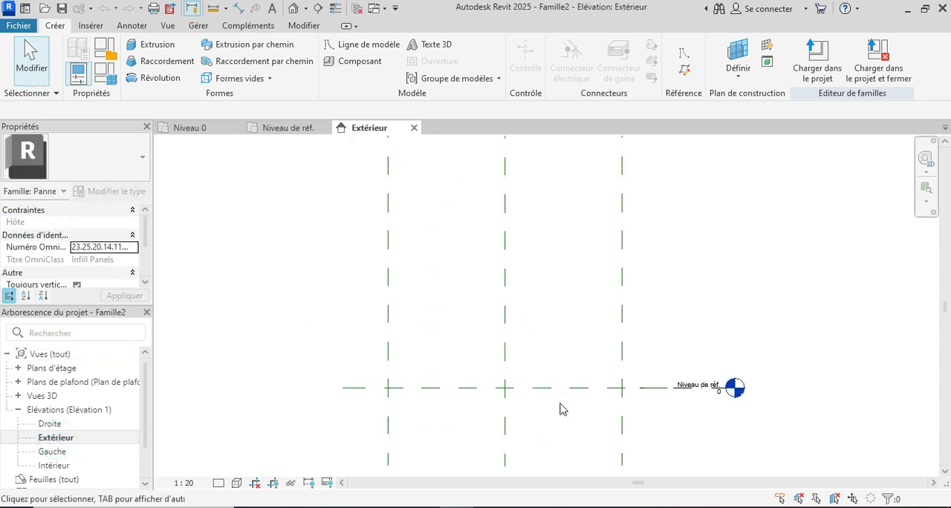
# Review the brick wall reference photos again, ending on télécharger (18)1.jpg, and return to Revit.
pyautogui.click(510, 479)
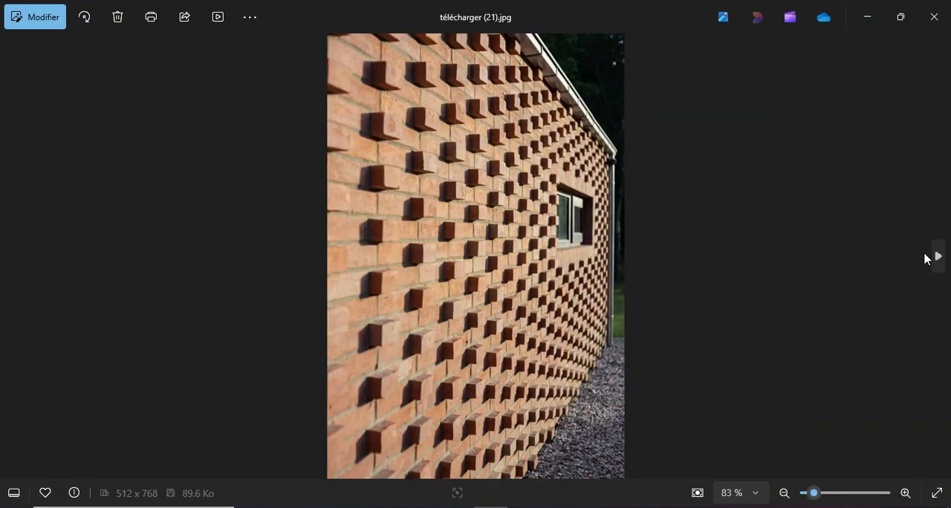
pyautogui.click(938, 256)
pyautogui.click(938, 257)
pyautogui.click(937, 257)
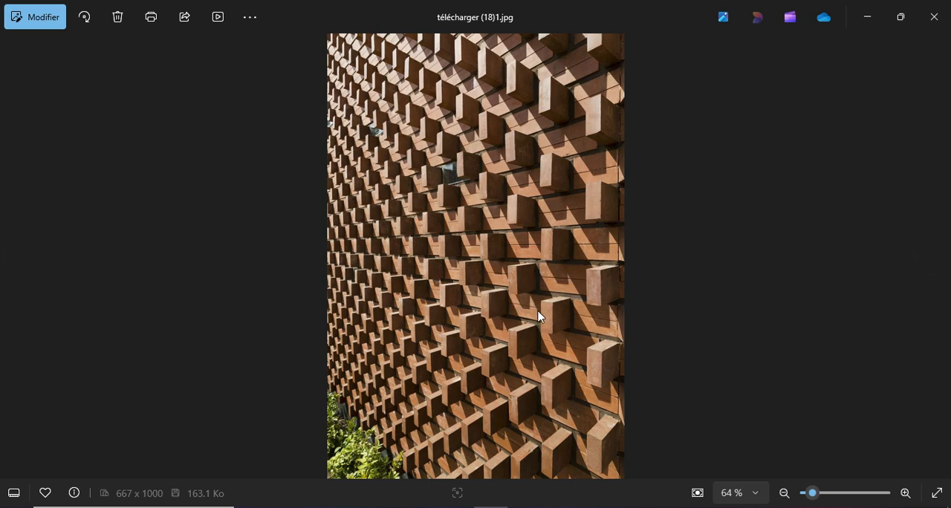
pyautogui.moveTo(456, 500)
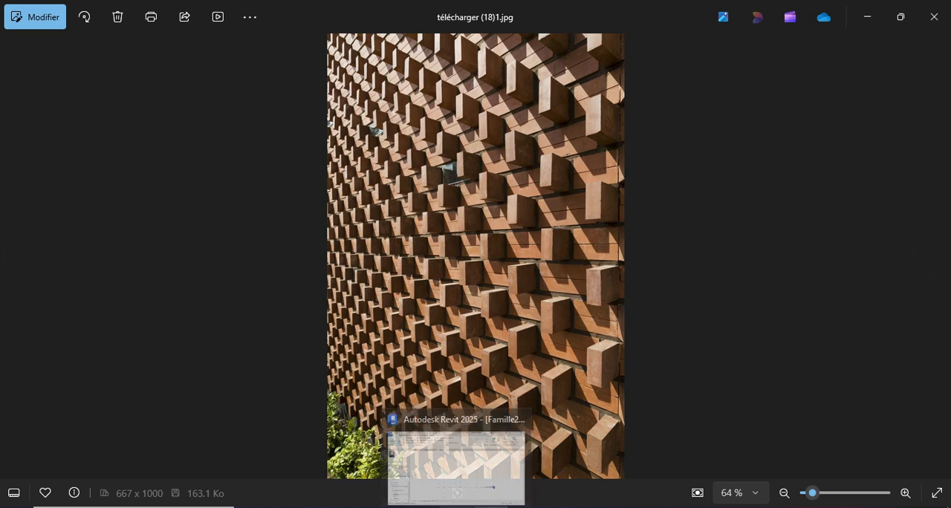
pyautogui.click(483, 427)
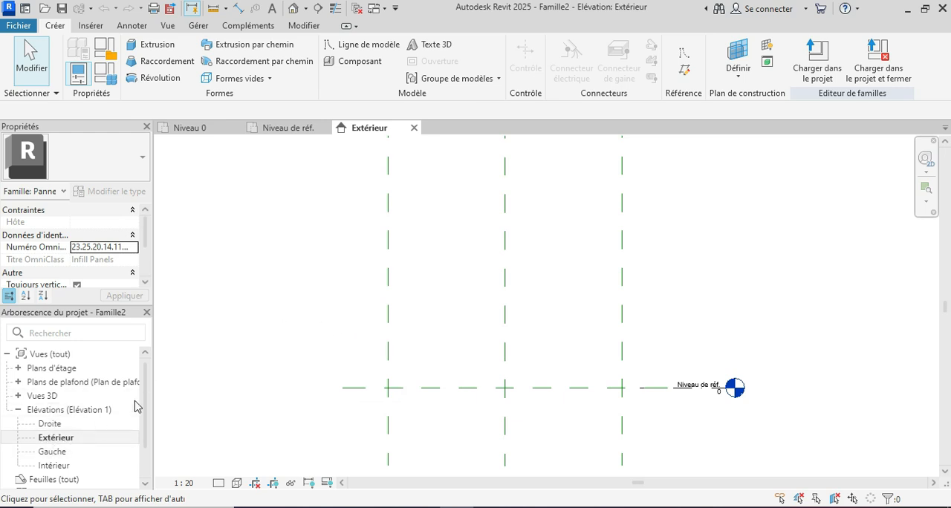
# Start an extrusion and sketch a rectangle about 500 by 140 from the intersection of the centre reference plane and the reference level.
pyautogui.click(155, 47)
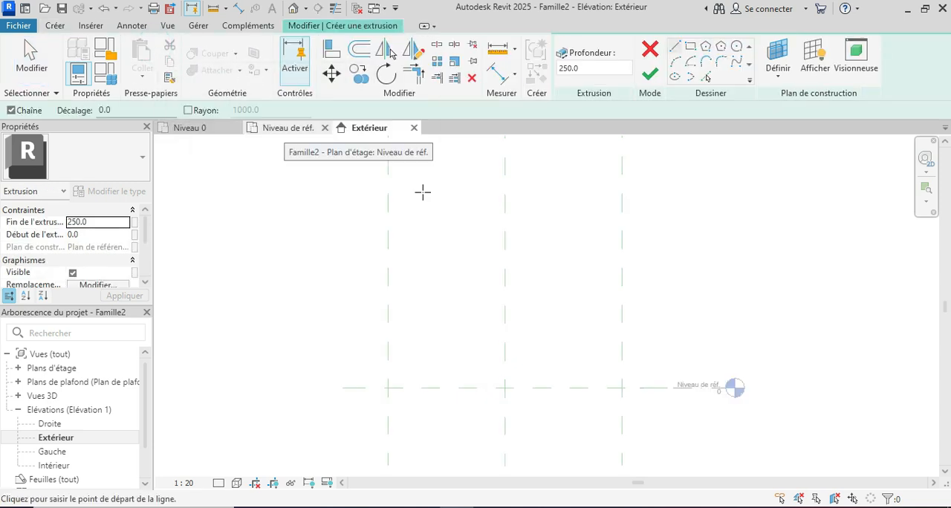
pyautogui.click(691, 47)
pyautogui.scroll(3, 543, 384)
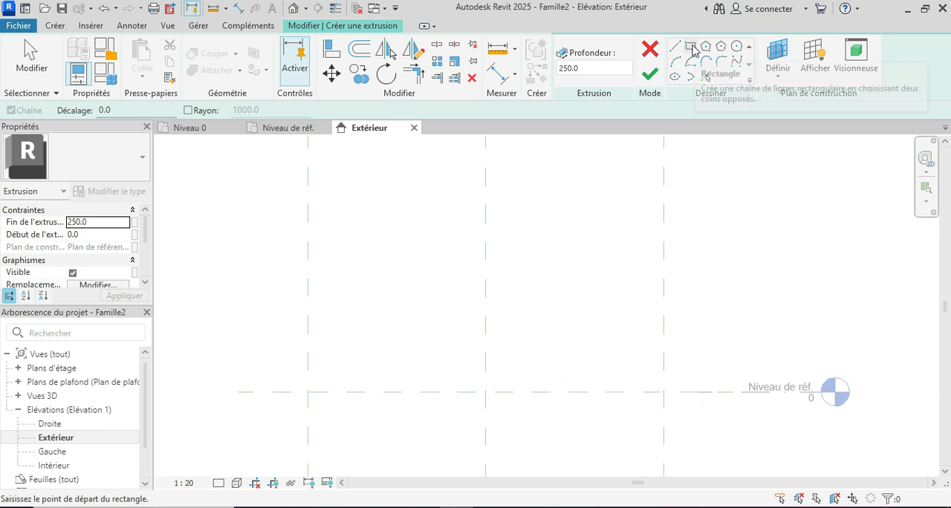
pyautogui.click(486, 392)
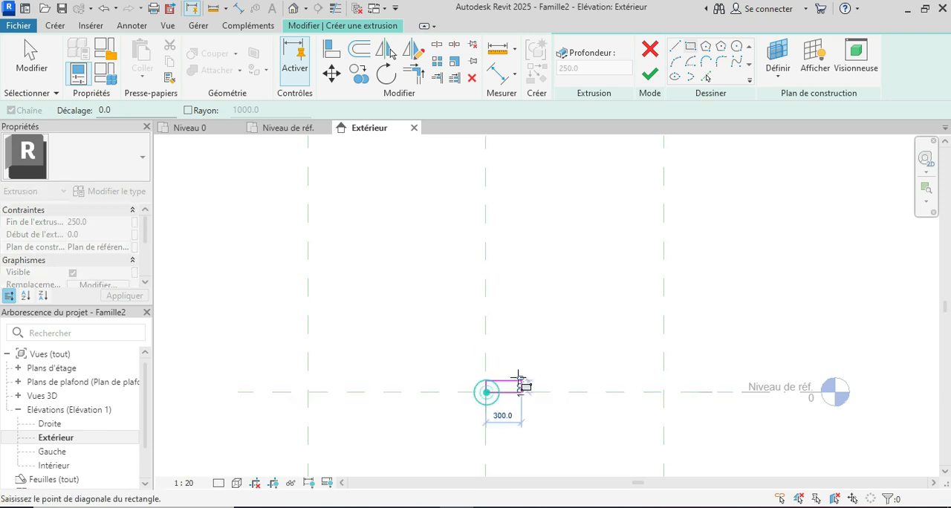
pyautogui.scroll(2, 521, 380)
pyautogui.click(556, 373)
pyautogui.scroll(2, 556, 373)
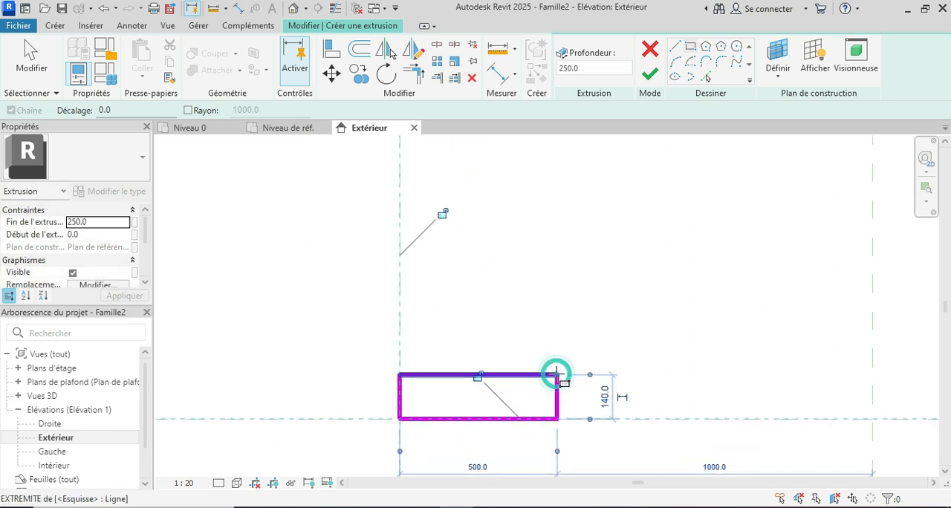
pyautogui.press('Escape')
# Set the sketched rectangle's width to 200 and its height to 60.
pyautogui.click(558, 407)
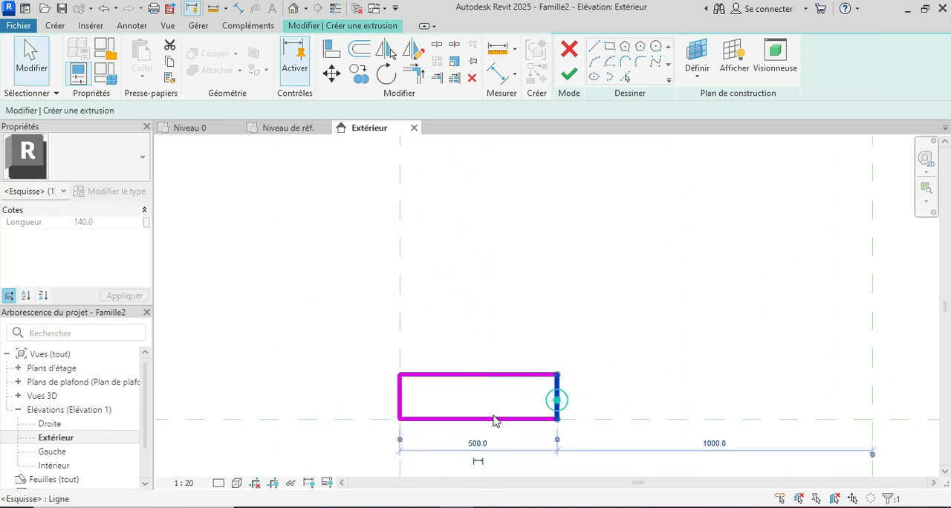
pyautogui.click(462, 440)
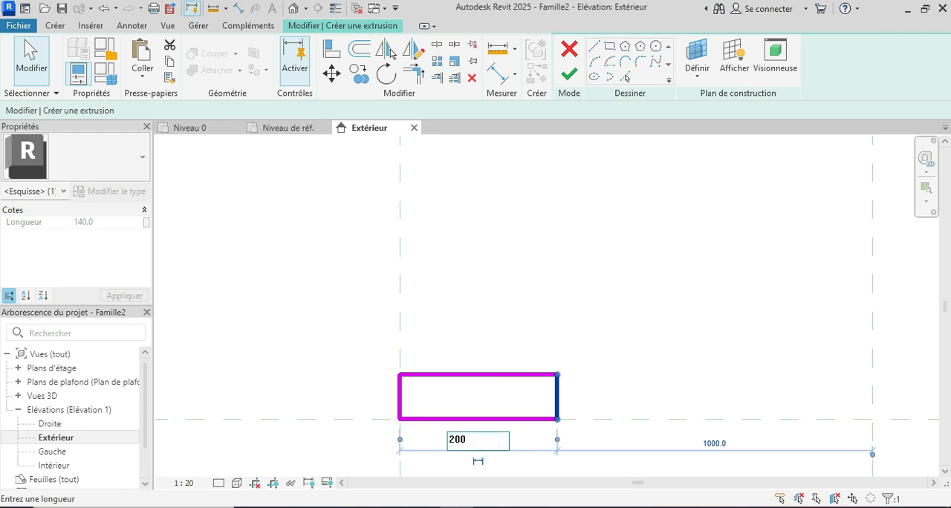
pyautogui.write('200')
pyautogui.press('Return')
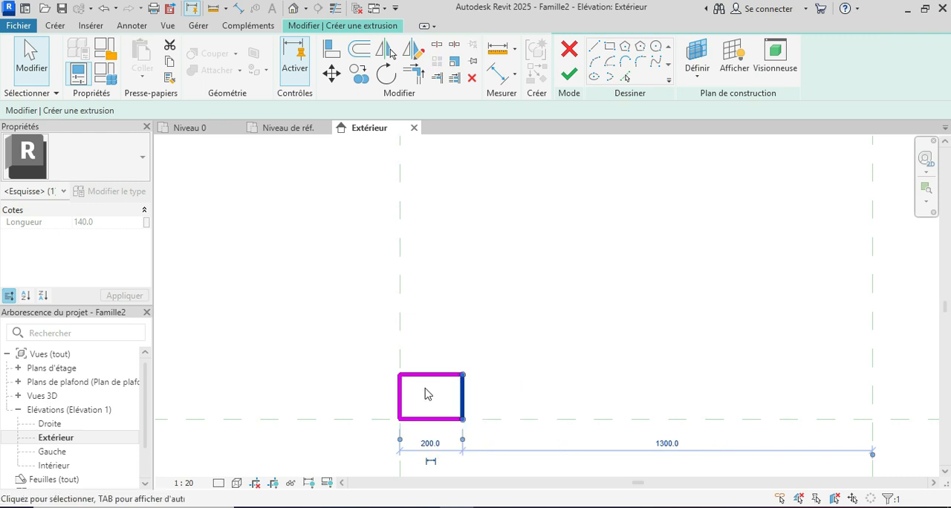
pyautogui.scroll(2, 431, 398)
pyautogui.click(445, 349)
pyautogui.scroll(2, 436, 399)
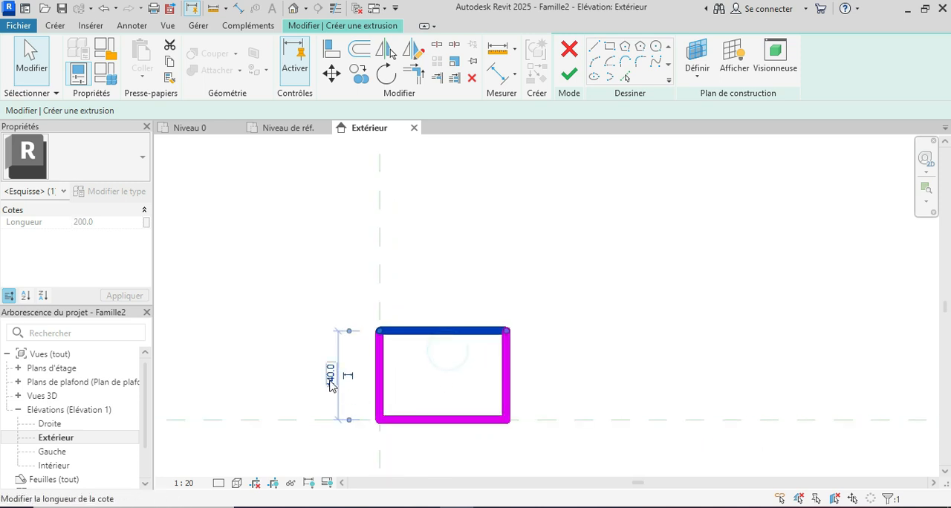
pyautogui.click(331, 376)
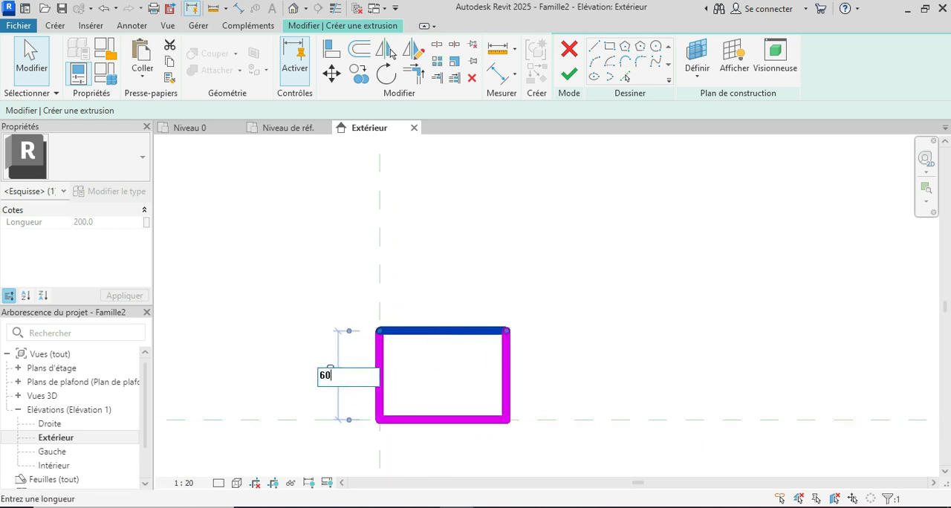
pyautogui.click(488, 263)
pyautogui.scroll(-2, 435, 340)
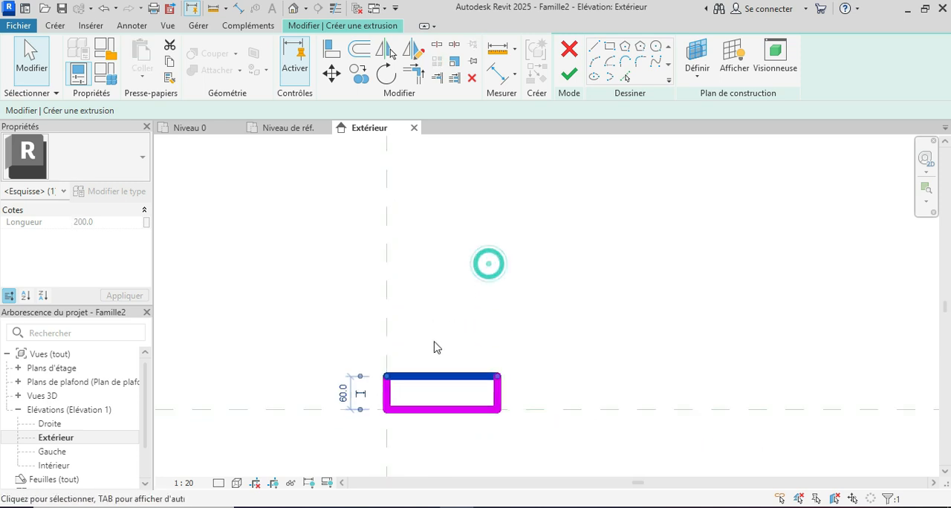
# Set the end of the extrusion to 100 and apply it.
pyautogui.click(337, 319)
pyautogui.click(119, 222)
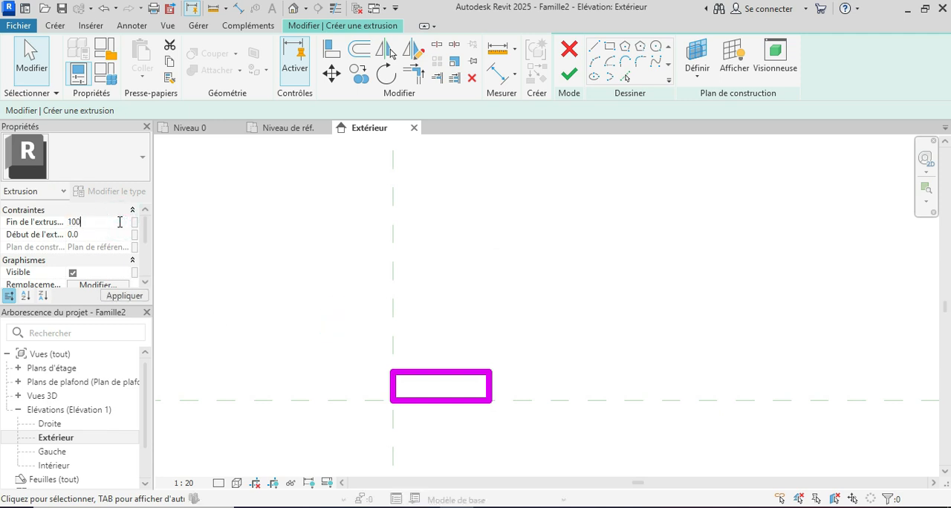
pyautogui.click(129, 296)
# Open the material selection for the extrusion and create a new material named CHOCO.
pyautogui.scroll(-3, 117, 256)
pyautogui.click(127, 262)
pyautogui.click(128, 261)
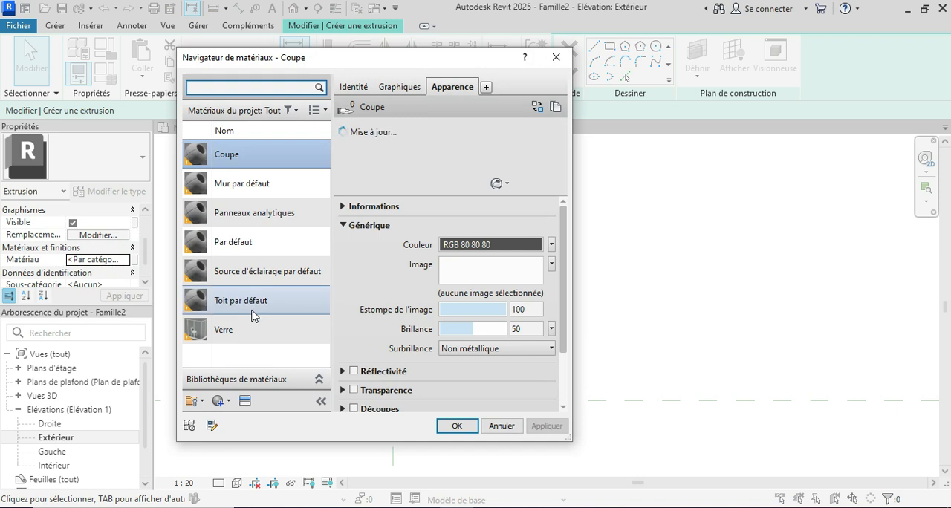
pyautogui.click(230, 401)
pyautogui.click(232, 414)
pyautogui.rightClick(246, 327)
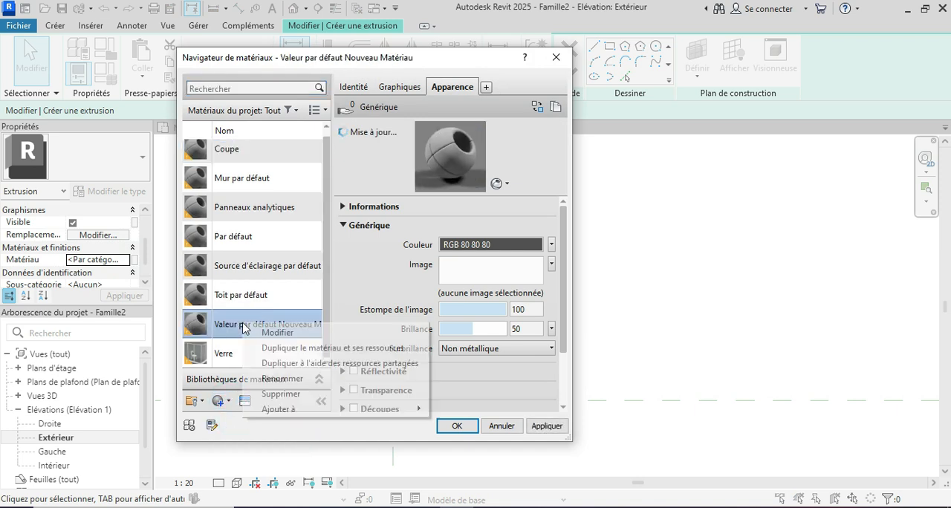
pyautogui.click(274, 379)
pyautogui.write('CHOCO')
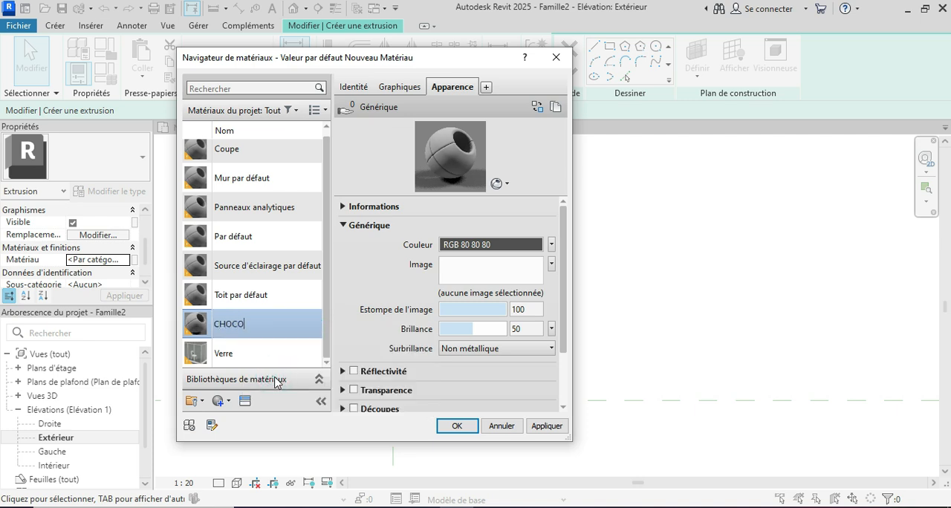
# Replace the CHOCO material's appearance with the Chocolat clair asset from the Peinture de mur category of the appearance library.
pyautogui.click(245, 401)
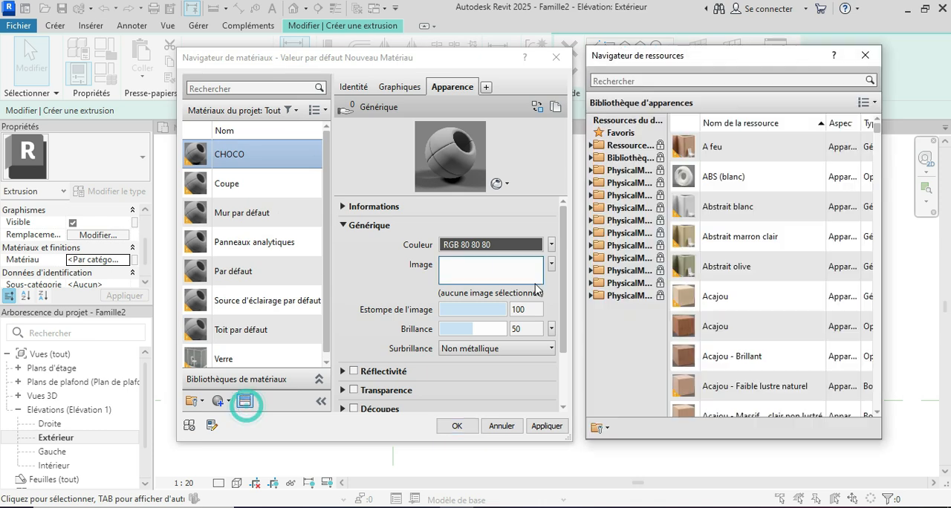
pyautogui.doubleClick(624, 159)
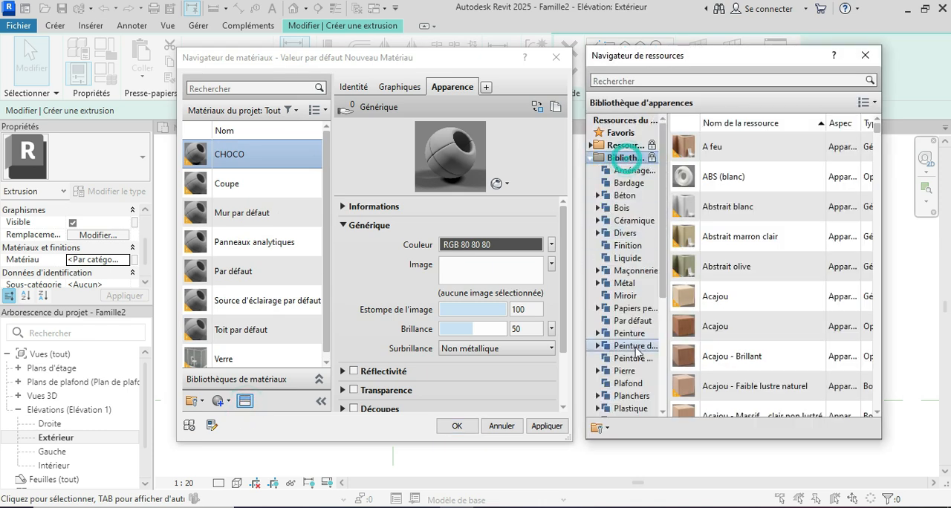
pyautogui.scroll(-3, 624, 312)
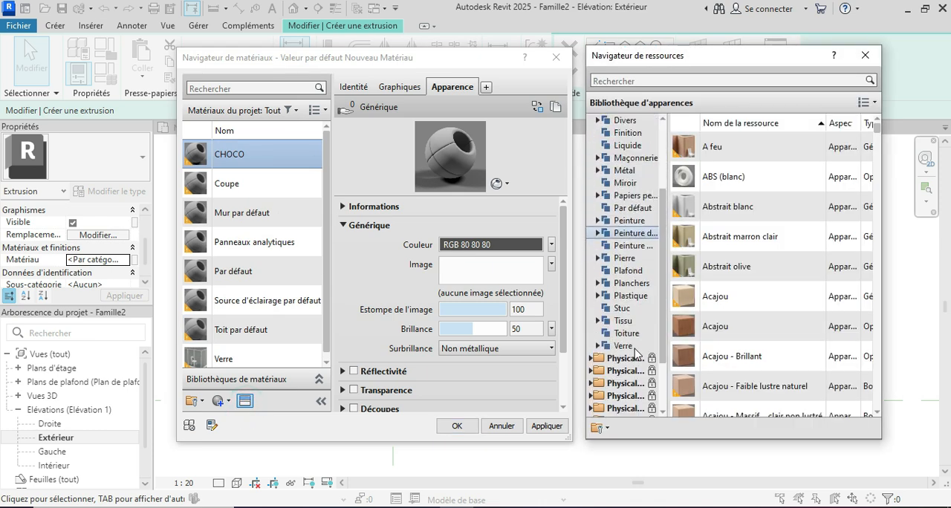
pyautogui.click(636, 232)
pyautogui.scroll(-3, 740, 280)
pyautogui.scroll(-3, 740, 281)
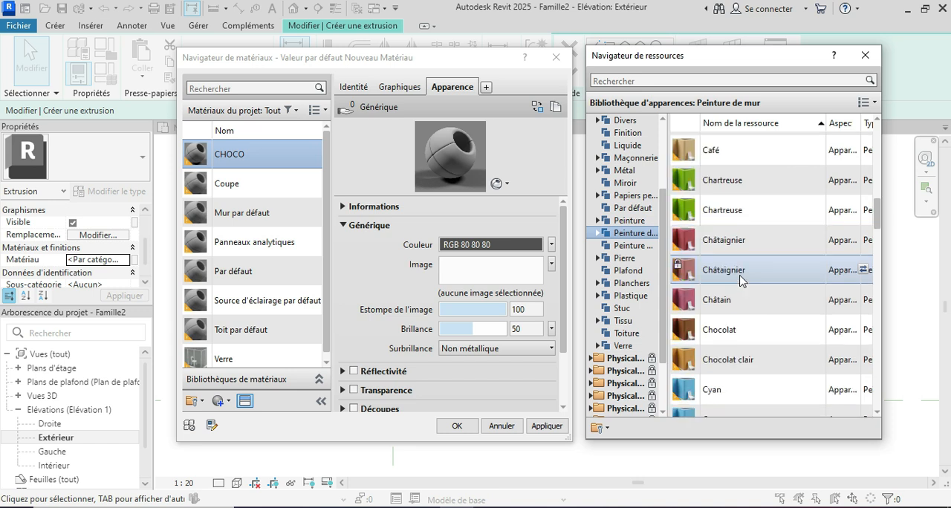
pyautogui.scroll(-2, 740, 281)
pyautogui.click(864, 189)
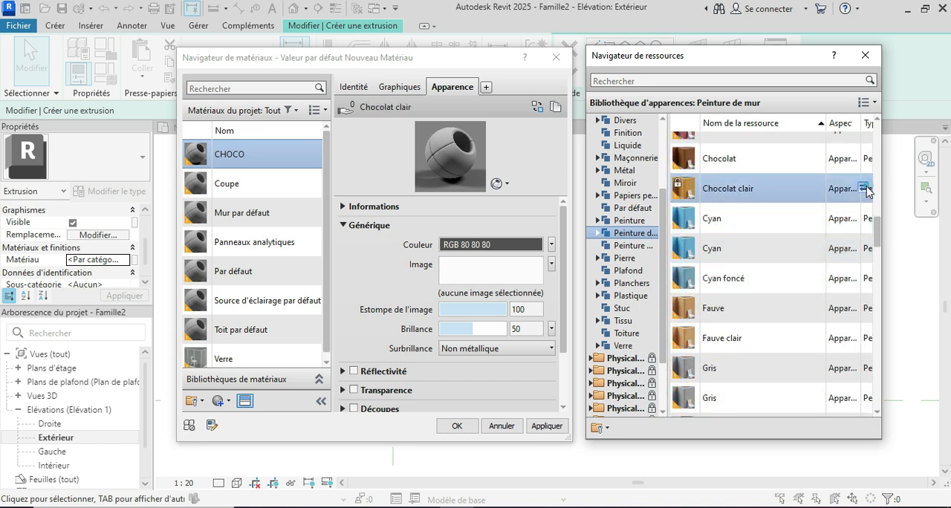
# Apply the CHOCO material to the brick and finish the extrusion.
pyautogui.click(547, 426)
pyautogui.click(458, 426)
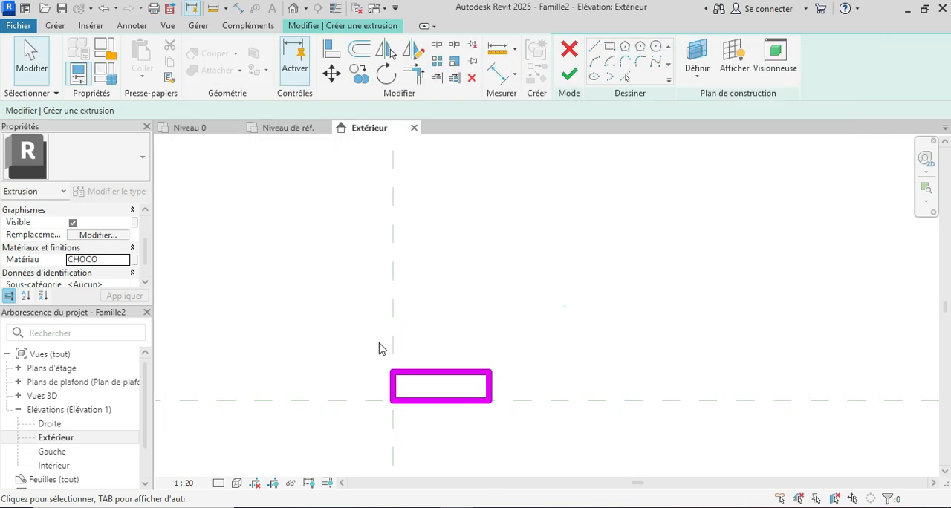
pyautogui.click(569, 74)
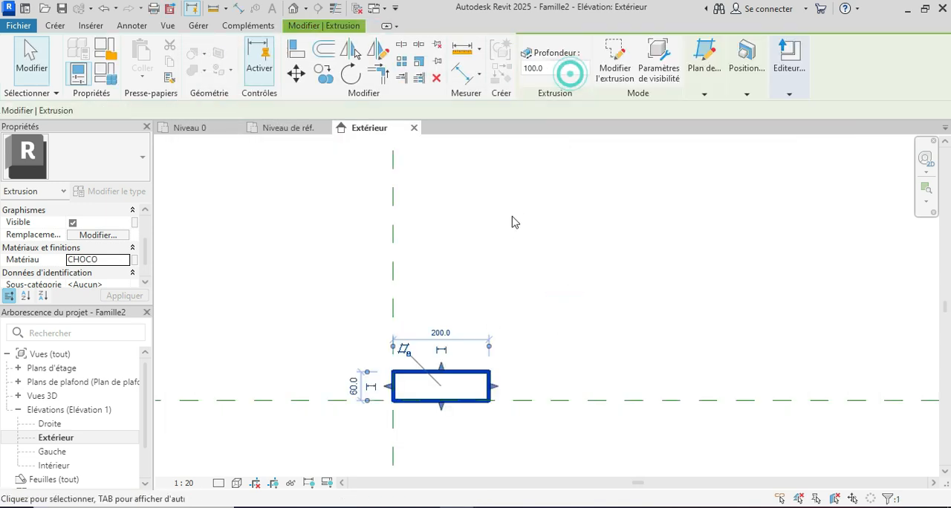
pyautogui.click(511, 275)
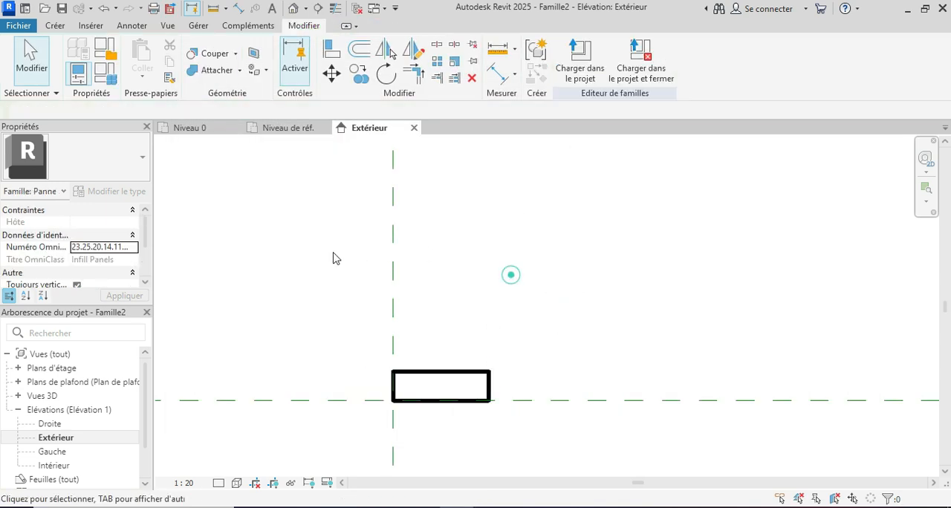
# Open the default 3D view, set its scale to 1:1 and its visual style to Réaliste.
pyautogui.click(293, 8)
pyautogui.scroll(-2, 338, 283)
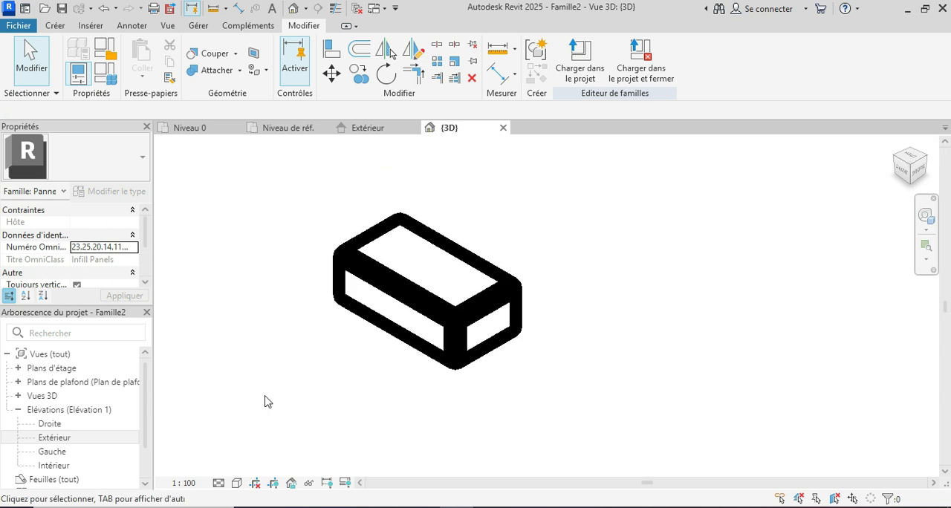
pyautogui.click(186, 483)
pyautogui.click(199, 284)
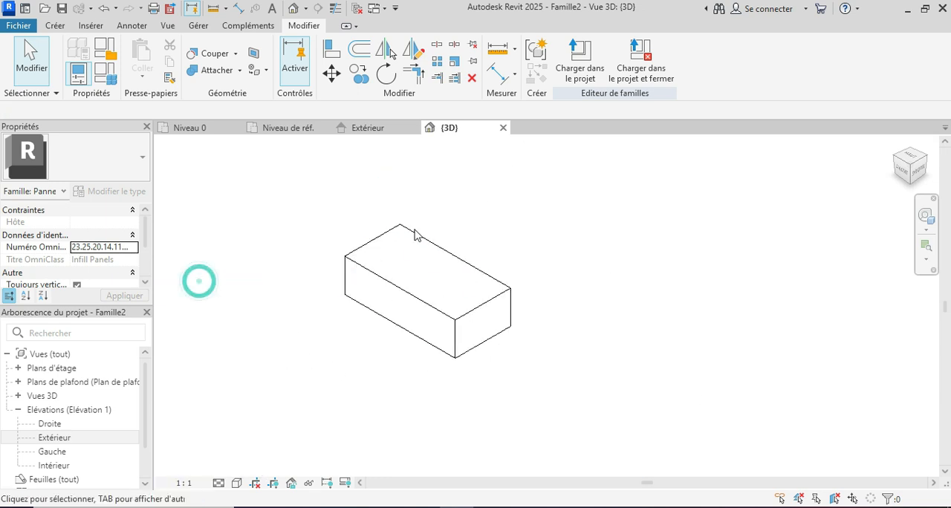
pyautogui.click(236, 484)
pyautogui.click(253, 467)
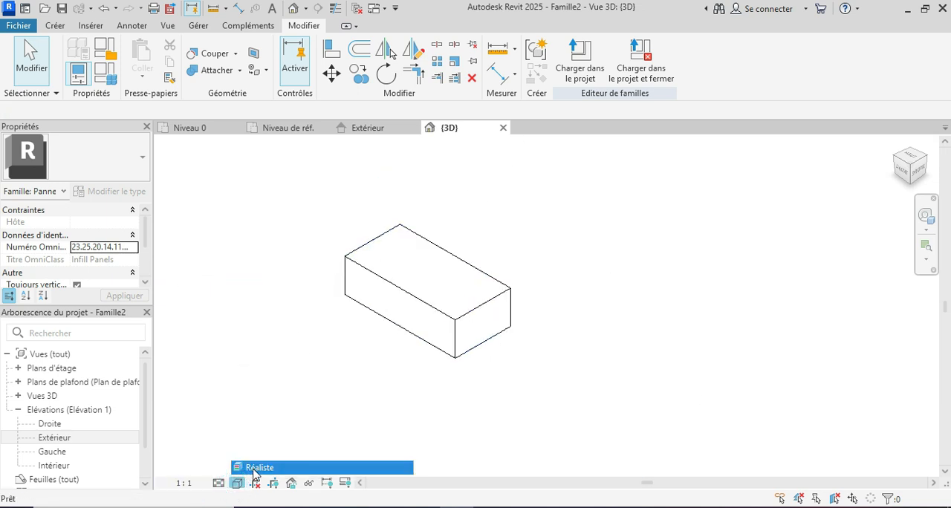
pyautogui.keyDown('shift'); pyautogui.moveTo(484, 436); pyautogui.dragTo(468, 402, button='middle'); pyautogui.keyUp('shift')
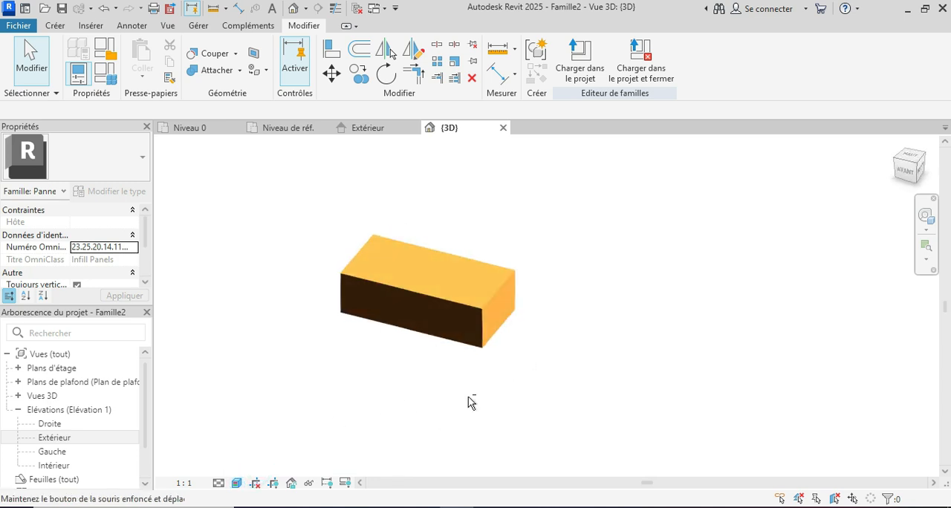
# In the Niveau de réf. plan, copy the brick 240 to the right along the horizontal reference plane.
pyautogui.click(279, 131)
pyautogui.scroll(5, 537, 327)
pyautogui.scroll(3, 508, 336)
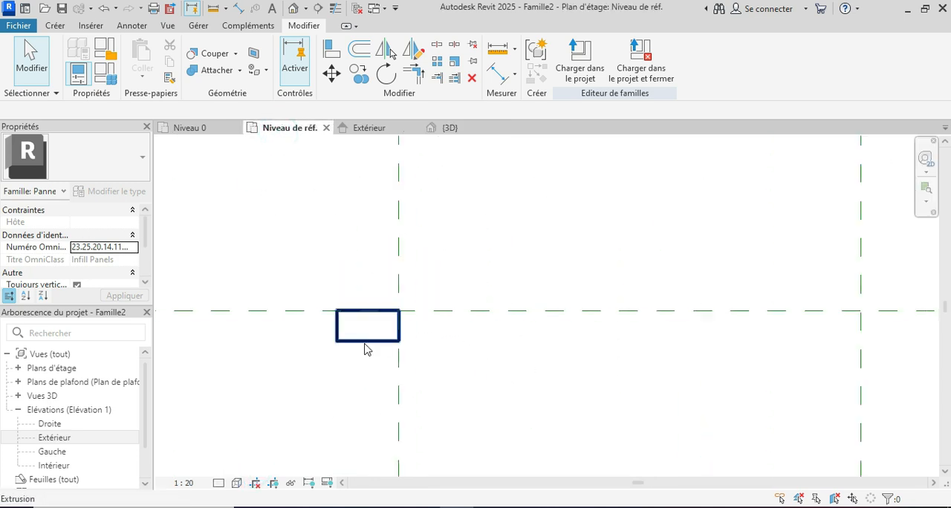
pyautogui.click(365, 342)
pyautogui.scroll(2, 375, 327)
pyautogui.click(324, 79)
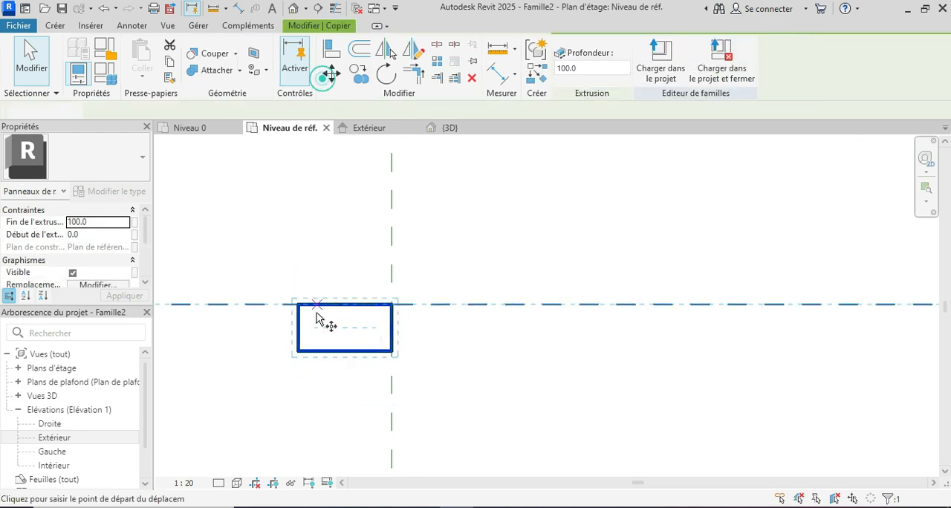
pyautogui.click(298, 305)
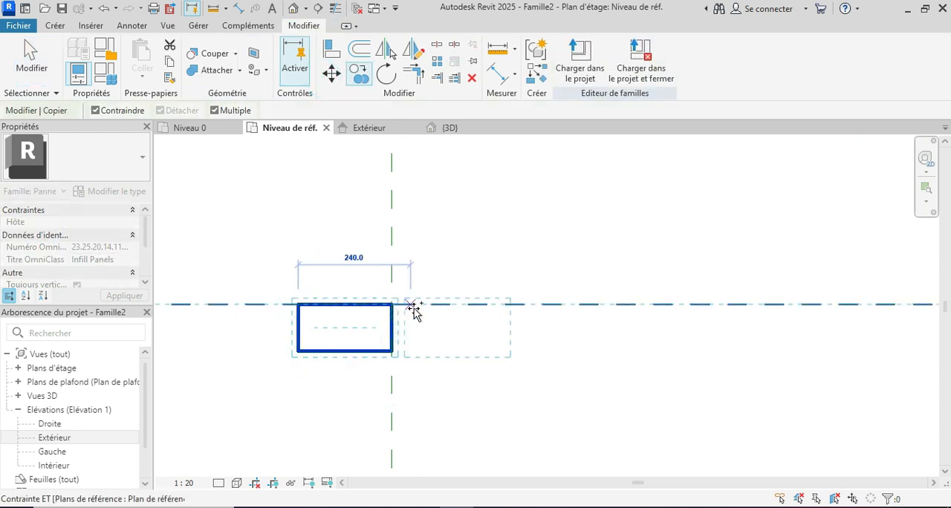
pyautogui.click(409, 305)
# Rotate the copied brick 90° clockwise about its centre.
pyautogui.click(385, 74)
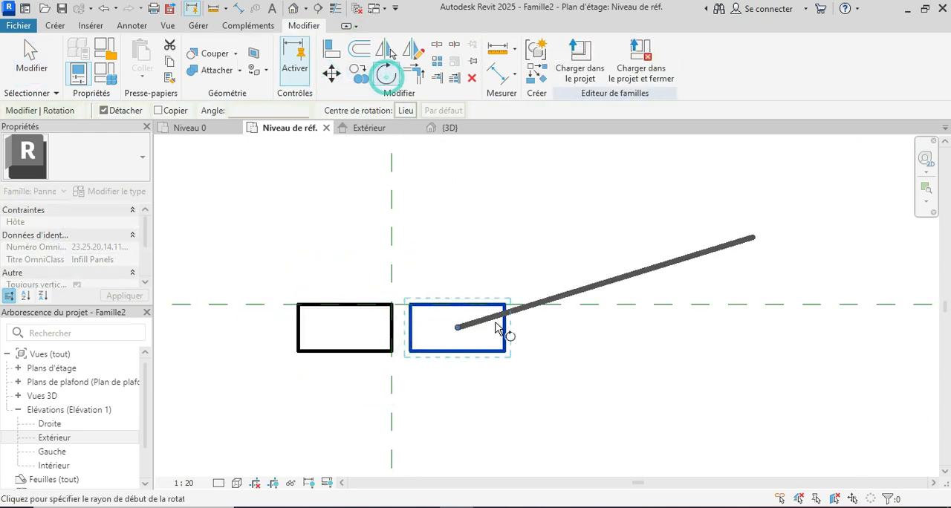
pyautogui.click(517, 336)
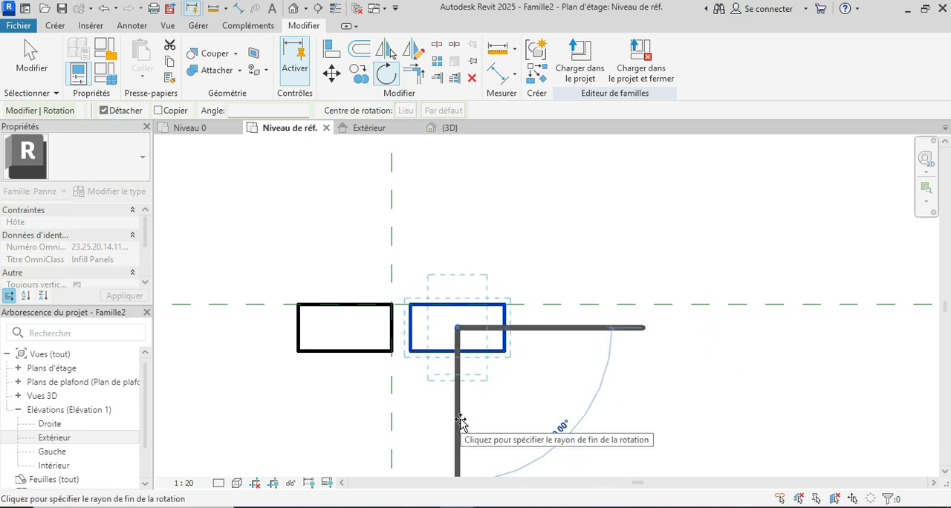
pyautogui.click(461, 416)
# Move the rotated brick's upper-left corner to the intersection of the reference planes beside the first brick, and check it in 3D.
pyautogui.scroll(1, 446, 293)
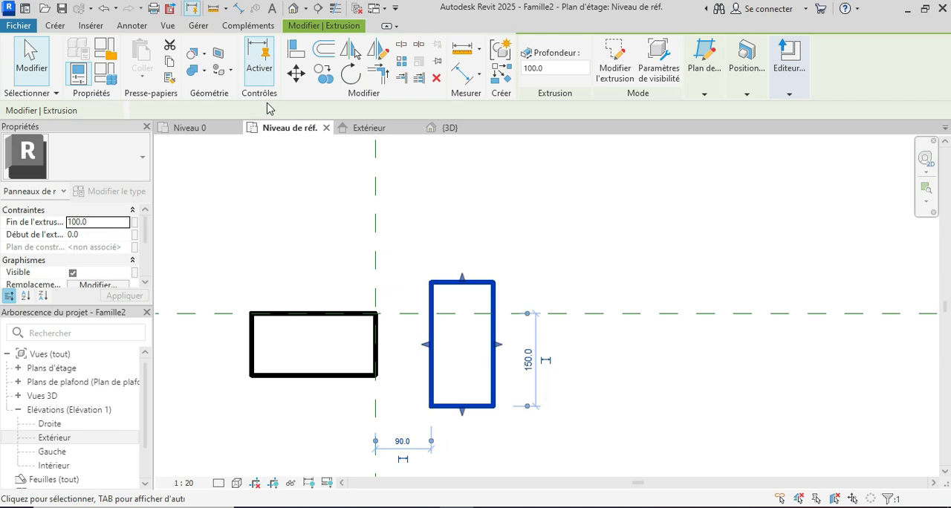
pyautogui.click(295, 71)
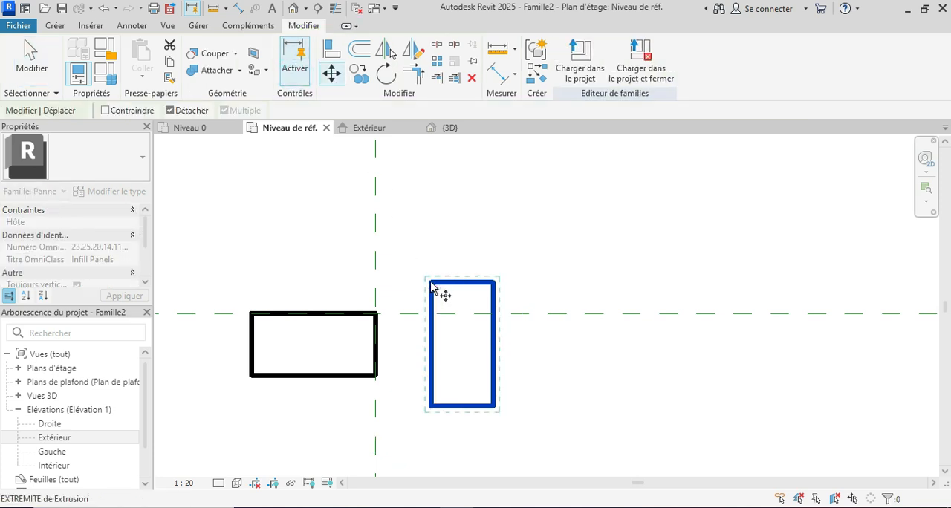
pyautogui.click(430, 281)
pyautogui.click(376, 314)
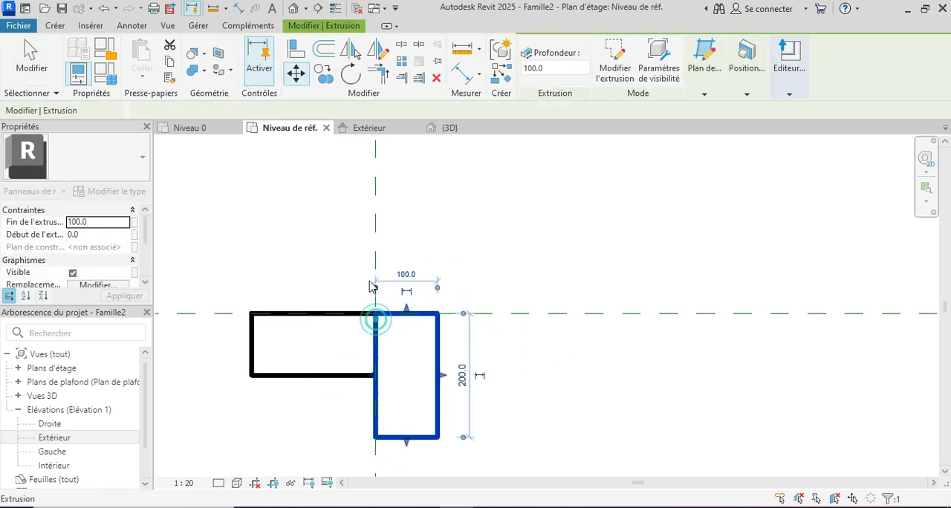
pyautogui.click(486, 265)
pyautogui.click(464, 130)
pyautogui.keyDown('shift'); pyautogui.moveTo(615, 336); pyautogui.dragTo(628, 320, button='middle'); pyautogui.keyUp('shift')
# In the Extérieur elevation, copy both bricks 60 straight up to form a second course on top of the first.
pyautogui.click(363, 128)
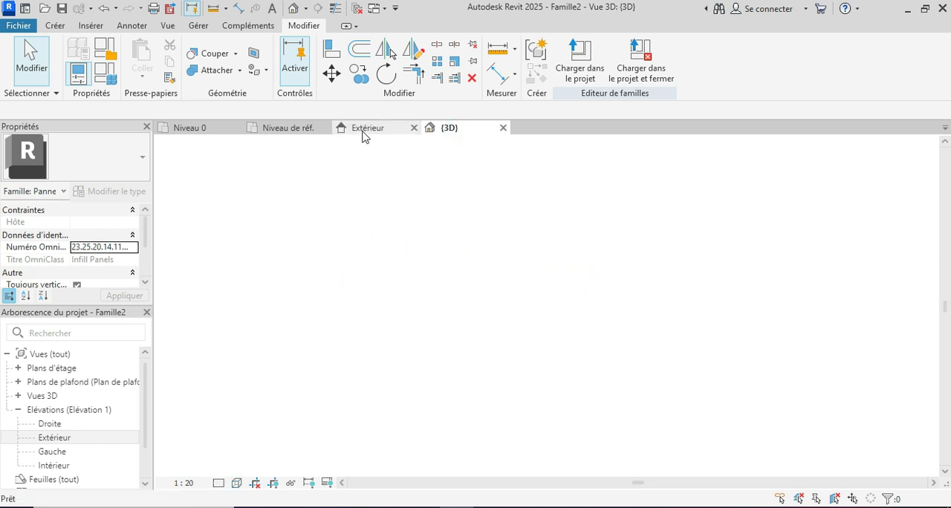
pyautogui.scroll(2, 417, 356)
pyautogui.click(343, 377)
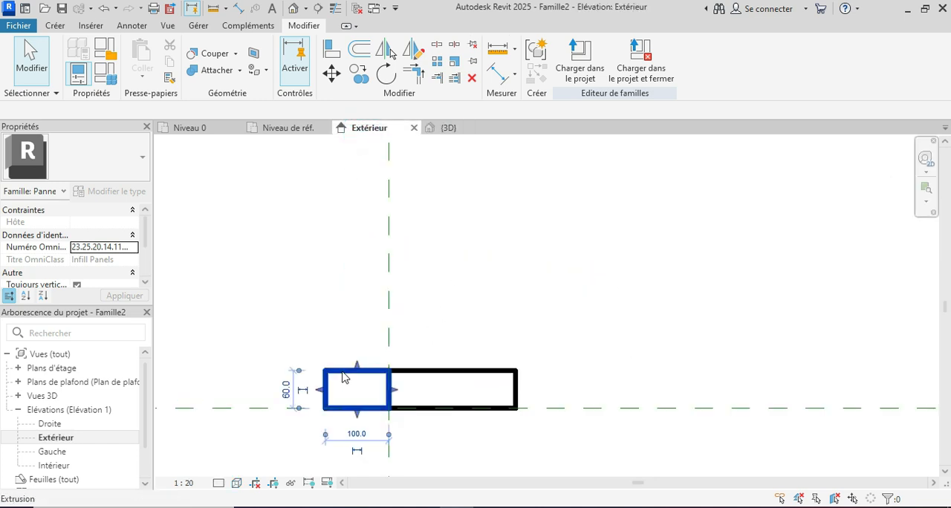
pyautogui.keyDown('ctrl'); pyautogui.click(419, 373); pyautogui.keyUp('ctrl')
pyautogui.click(324, 79)
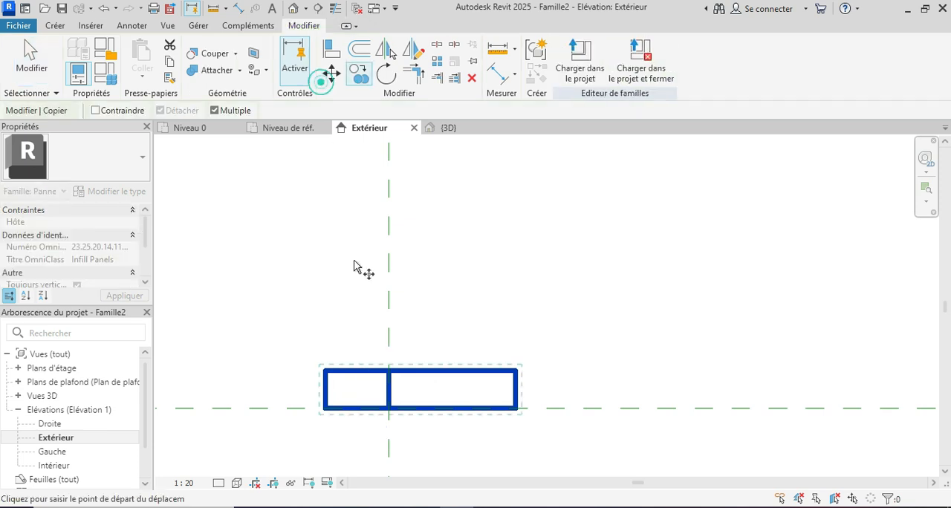
pyautogui.scroll(2, 387, 410)
pyautogui.click(386, 408)
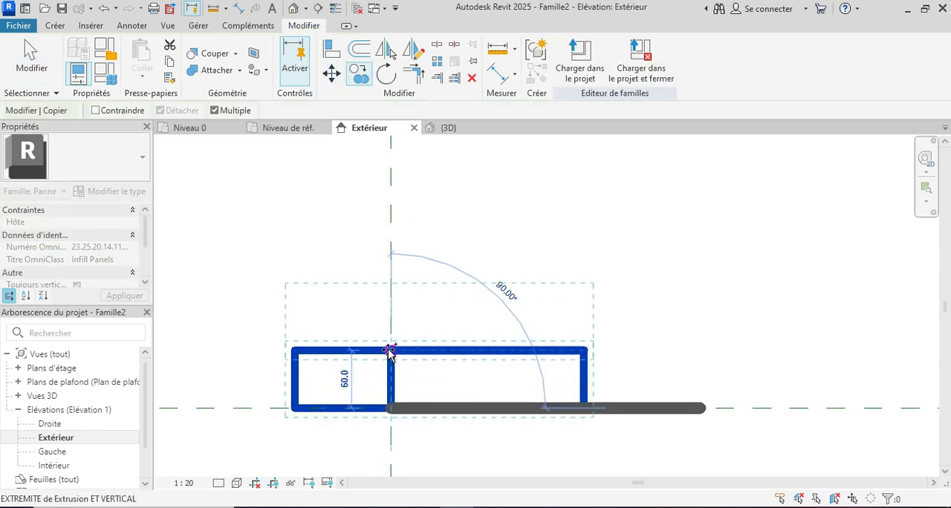
pyautogui.click(387, 349)
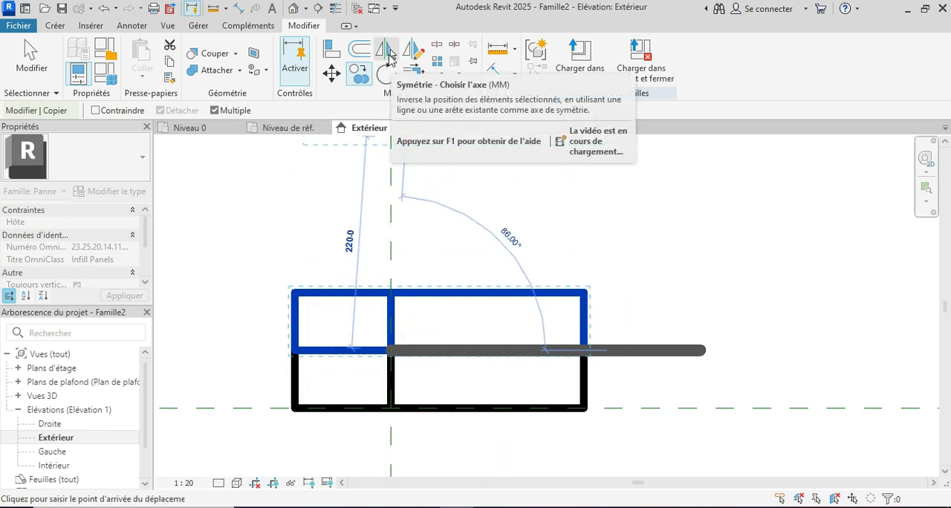
# Mirror the upper course about the vertical centre reference plane without keeping a copy.
pyautogui.click(387, 52)
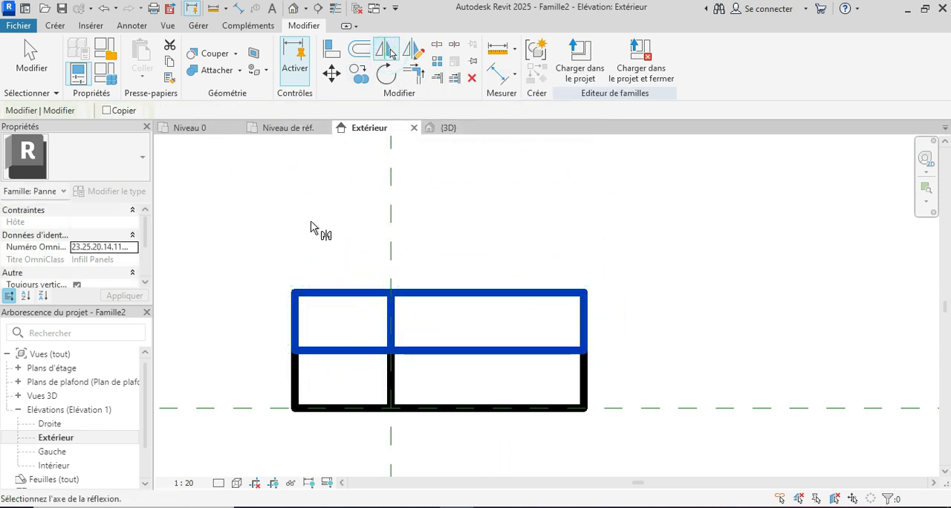
pyautogui.click(391, 257)
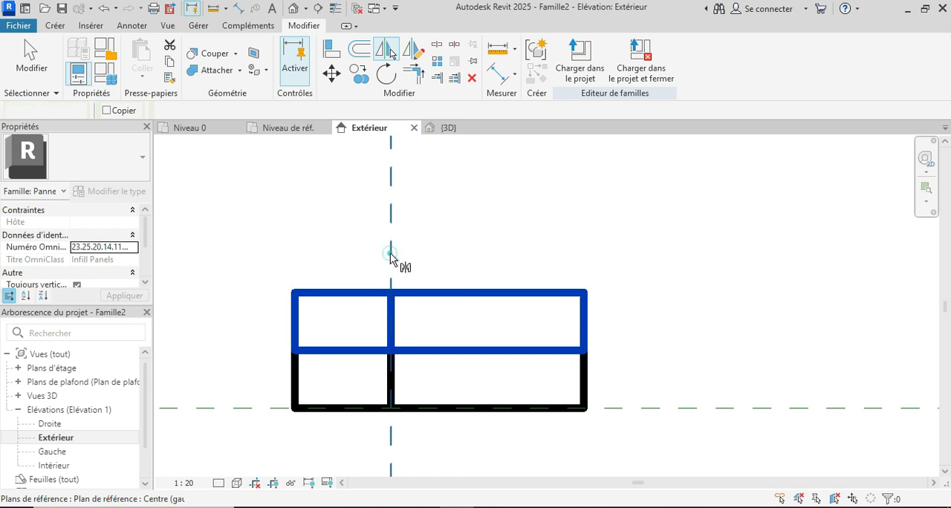
pyautogui.scroll(-2, 388, 308)
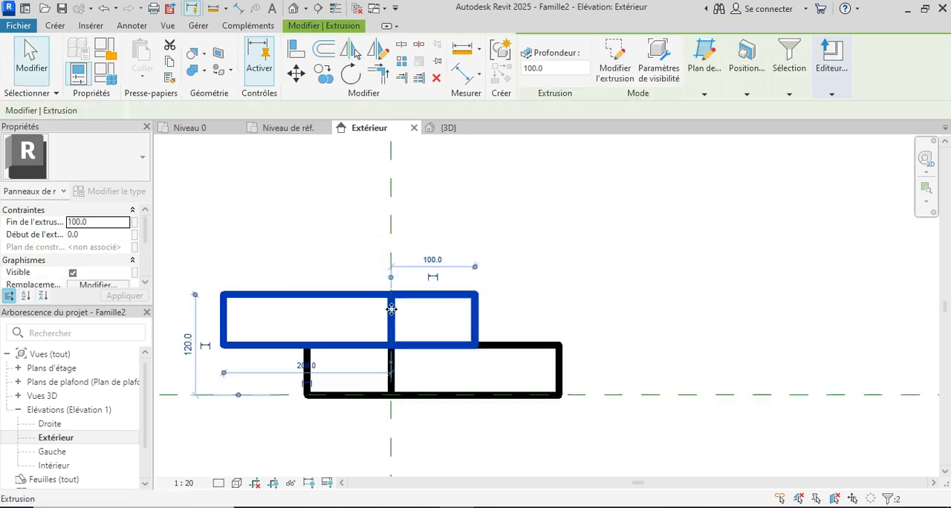
# Move the upper course's two bricks 50 horizontally to the right over the lower course.
pyautogui.click(295, 72)
pyautogui.scroll(2, 280, 335)
pyautogui.click(233, 344)
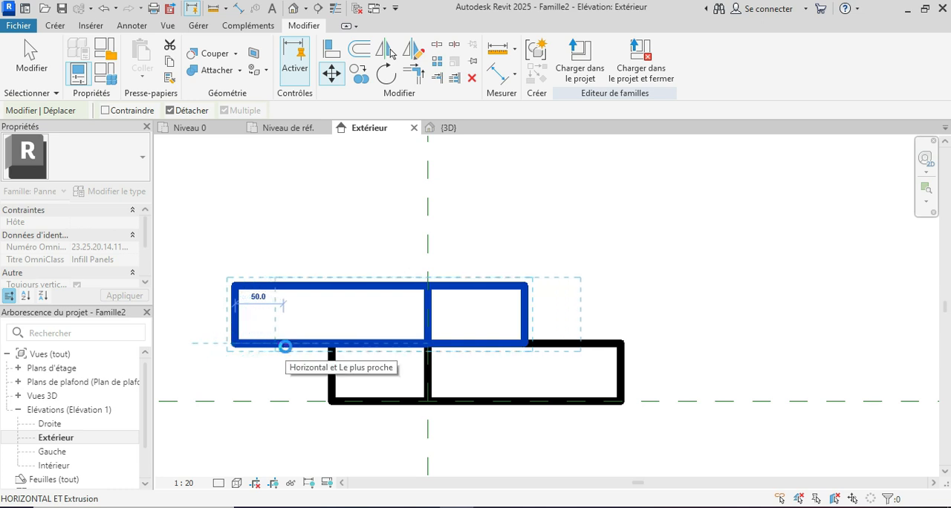
pyautogui.click(286, 346)
pyautogui.scroll(-3, 299, 359)
pyautogui.click(496, 220)
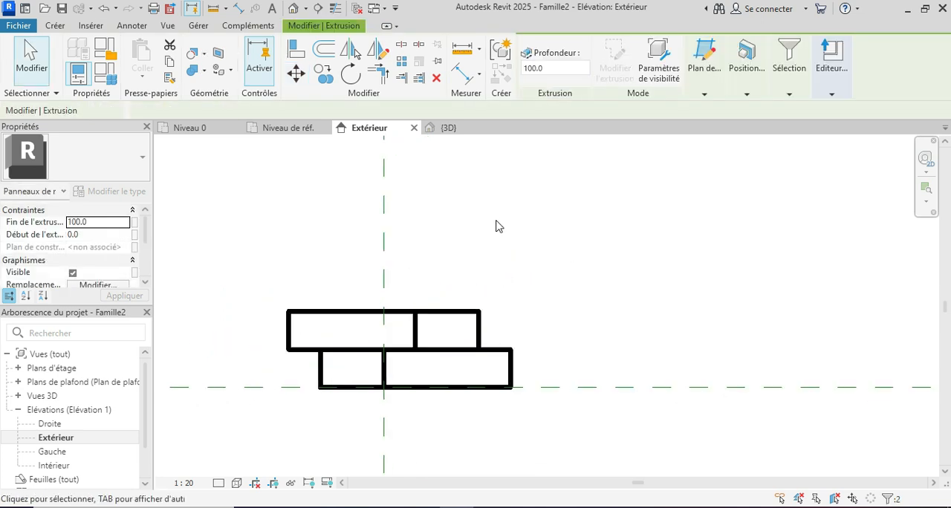
# Examine the brick arrangement in the 3D view and compare it with the reference photo of the brick facade.
pyautogui.click(455, 131)
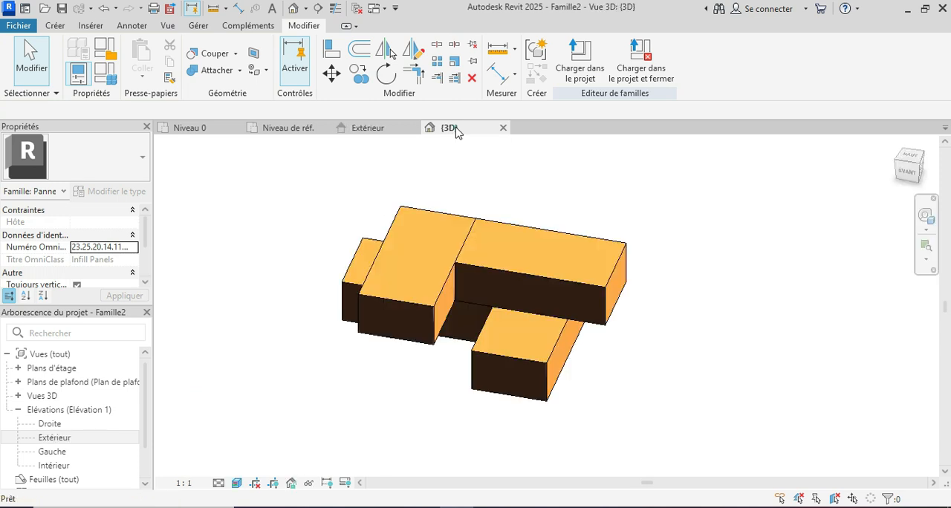
pyautogui.keyDown('shift'); pyautogui.moveTo(656, 362); pyautogui.dragTo(694, 263, button='middle'); pyautogui.keyUp('shift')
pyautogui.moveTo(490, 506)
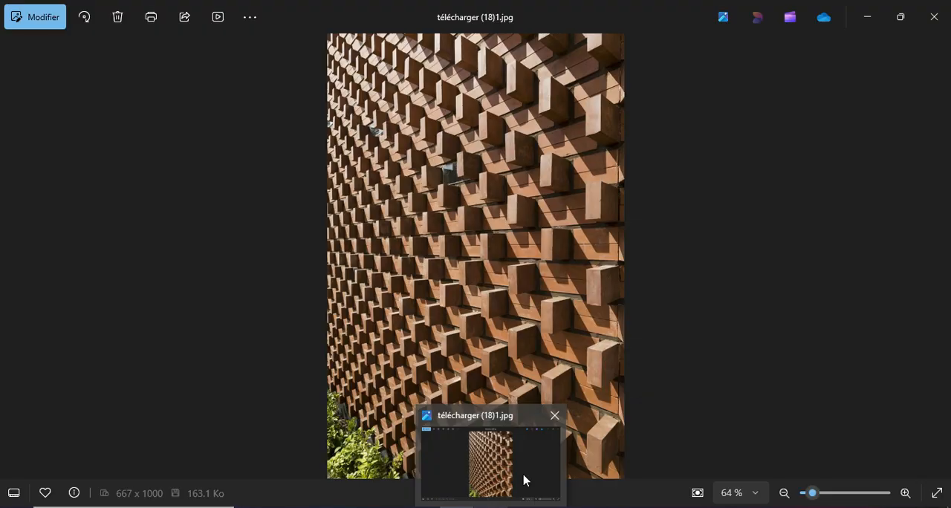
pyautogui.click(524, 479)
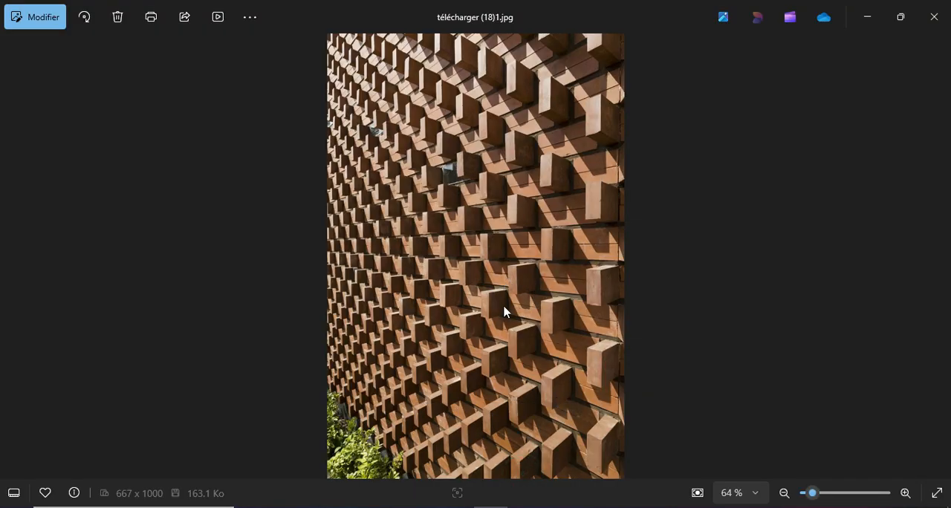
pyautogui.moveTo(457, 507)
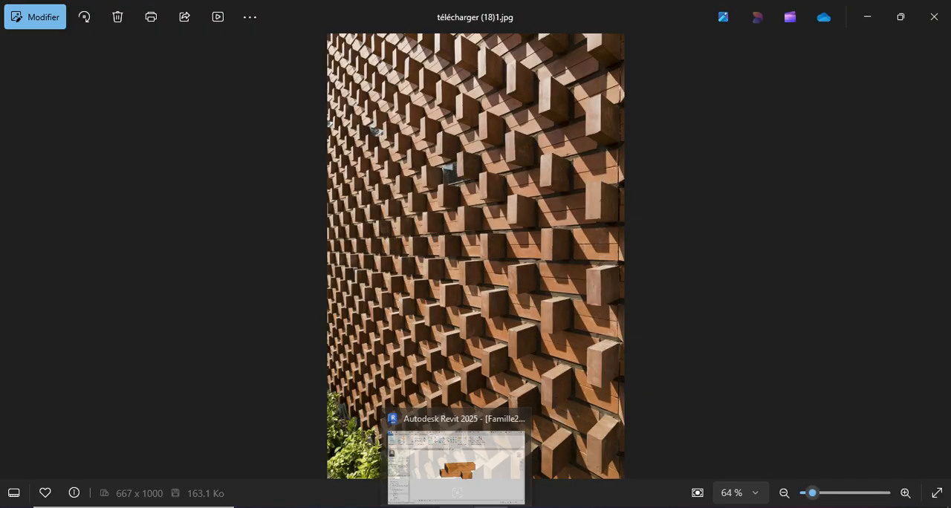
pyautogui.click(479, 459)
pyautogui.keyDown('shift'); pyautogui.moveTo(630, 383); pyautogui.dragTo(565, 283, button='middle'); pyautogui.keyUp('shift')
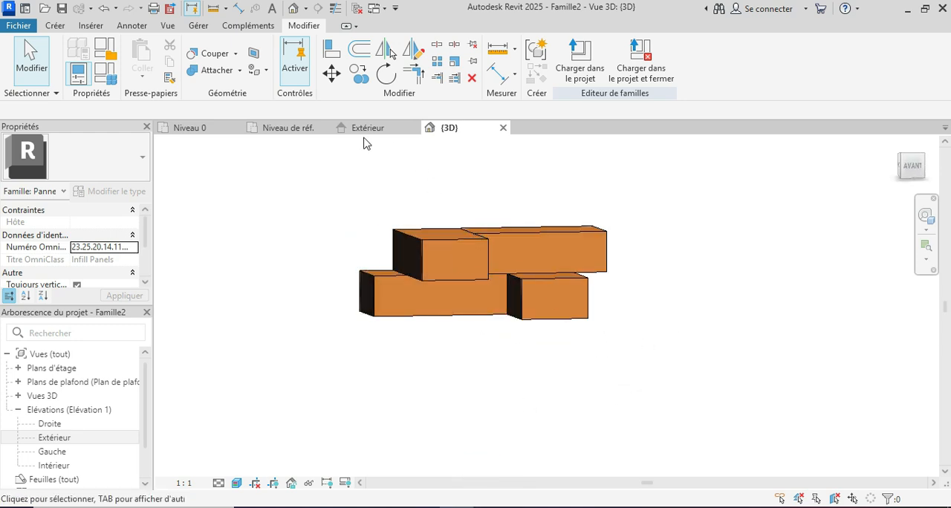
# In the Extérieur elevation, dimension the total height of the two brick courses with an aligned dimension.
pyautogui.click(368, 127)
pyautogui.scroll(2, 399, 350)
pyautogui.scroll(-1, 448, 316)
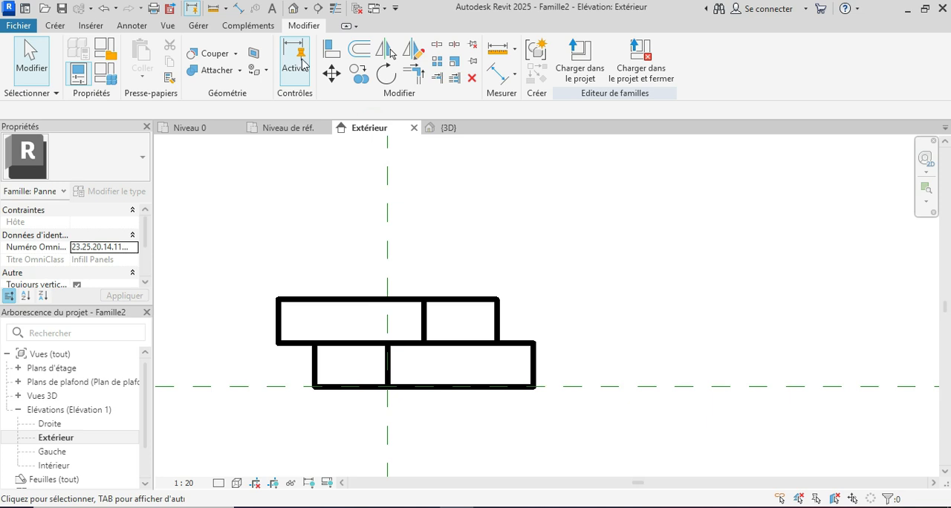
pyautogui.click(239, 10)
pyautogui.click(436, 386)
pyautogui.click(455, 299)
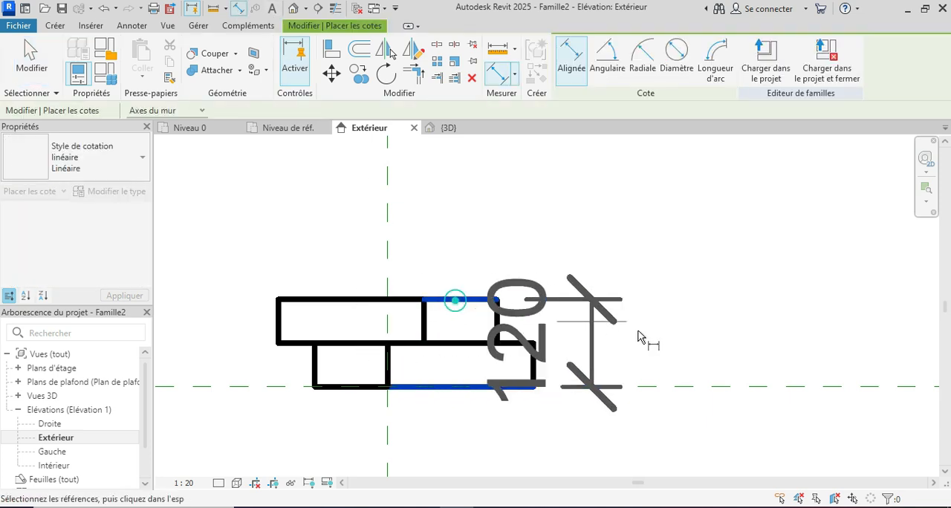
pyautogui.click(704, 341)
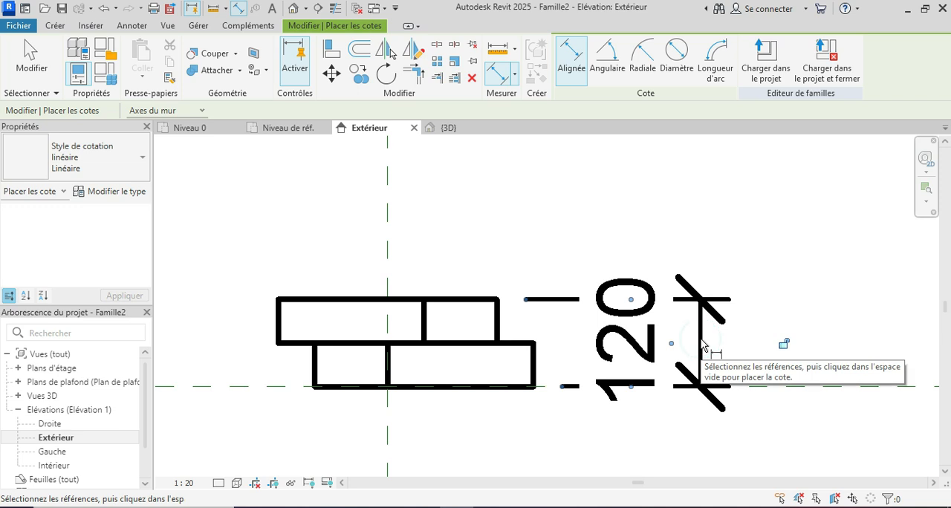
# Dimension the horizontal distance from the lower course's left end to the upper course's right end.
pyautogui.click(315, 366)
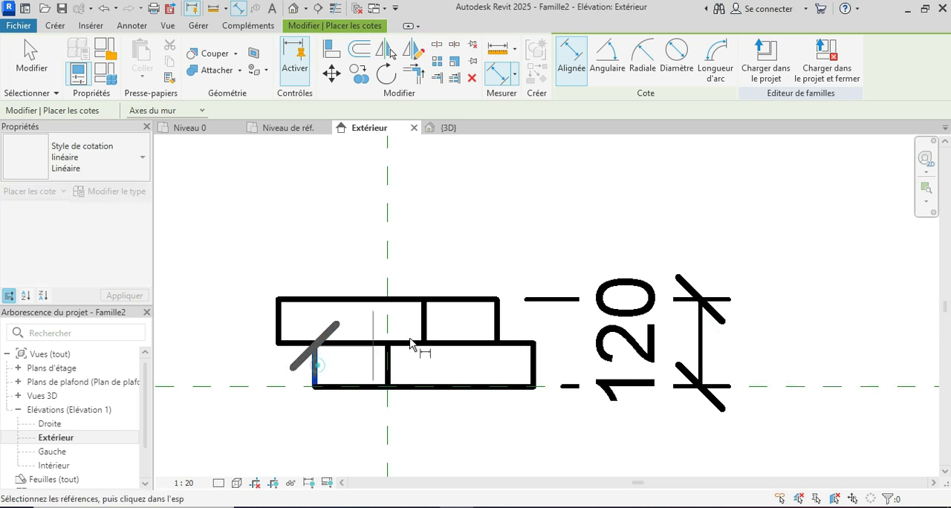
pyautogui.click(500, 314)
pyautogui.click(493, 215)
pyautogui.scroll(-2, 411, 388)
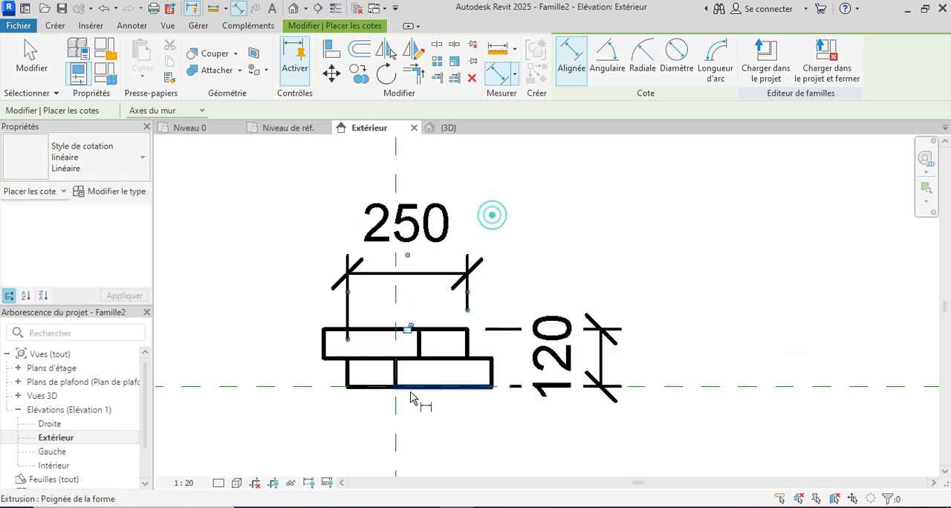
pyautogui.press('Escape')
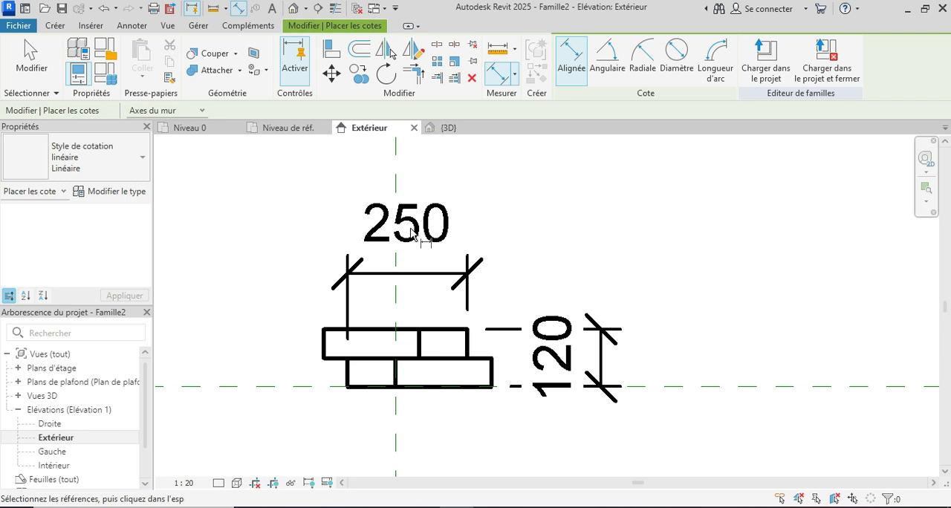
pyautogui.press('Escape')
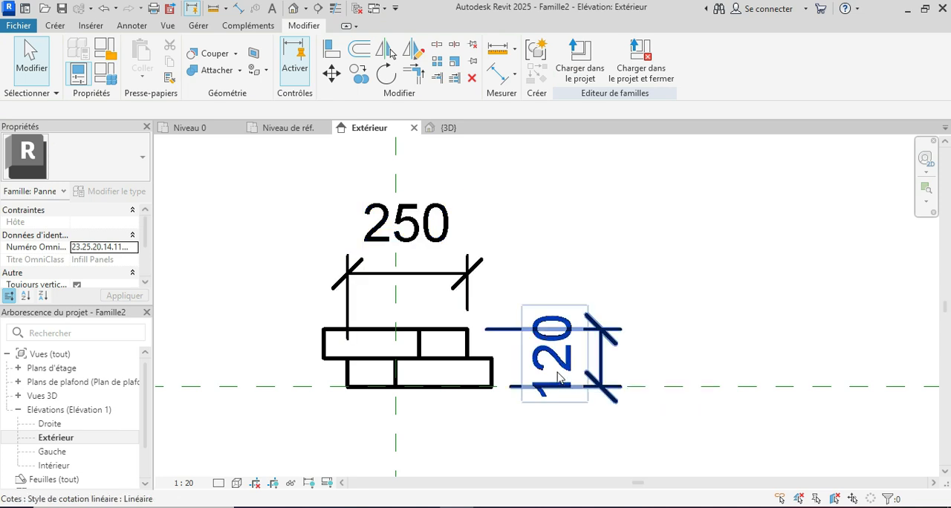
# Delete the height and width dimensions, and load the brick panel family into the project.
pyautogui.click(607, 363)
pyautogui.press('Delete')
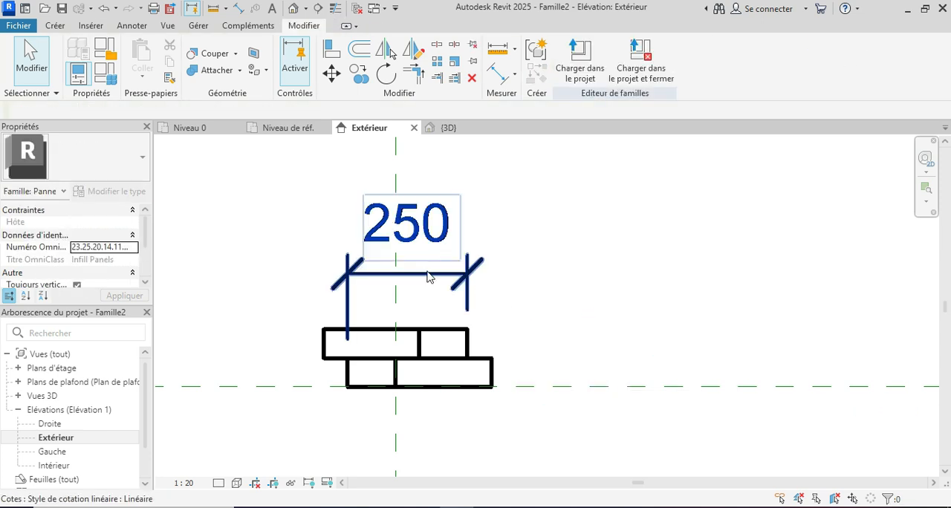
pyautogui.click(433, 272)
pyautogui.press('Delete')
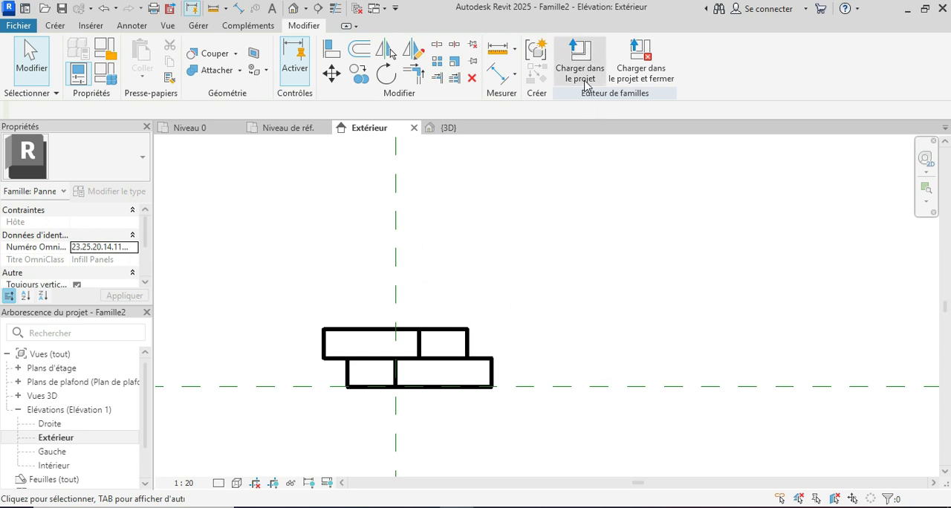
pyautogui.click(581, 74)
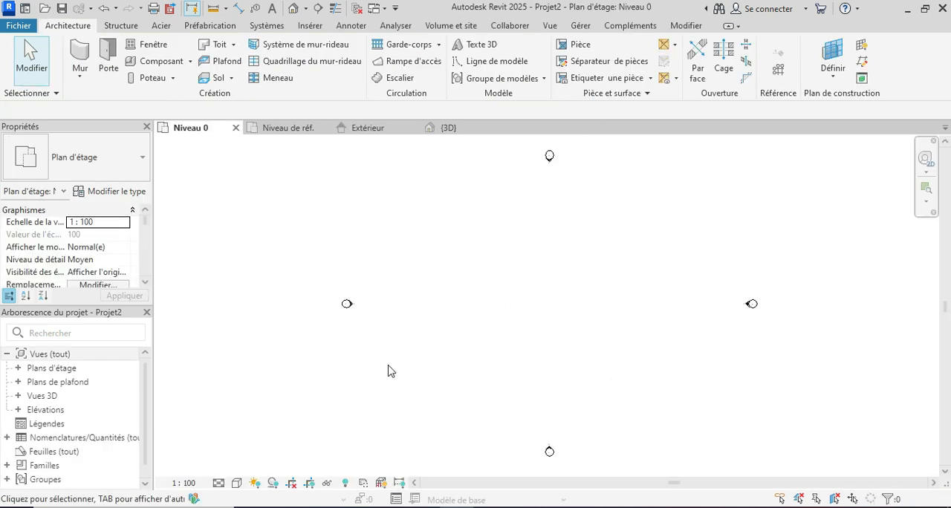
# Draw a straight horizontal curtain wall of type Simple panneau, about 460 long, in the Niveau 0 plan.
pyautogui.click(79, 58)
pyautogui.click(115, 161)
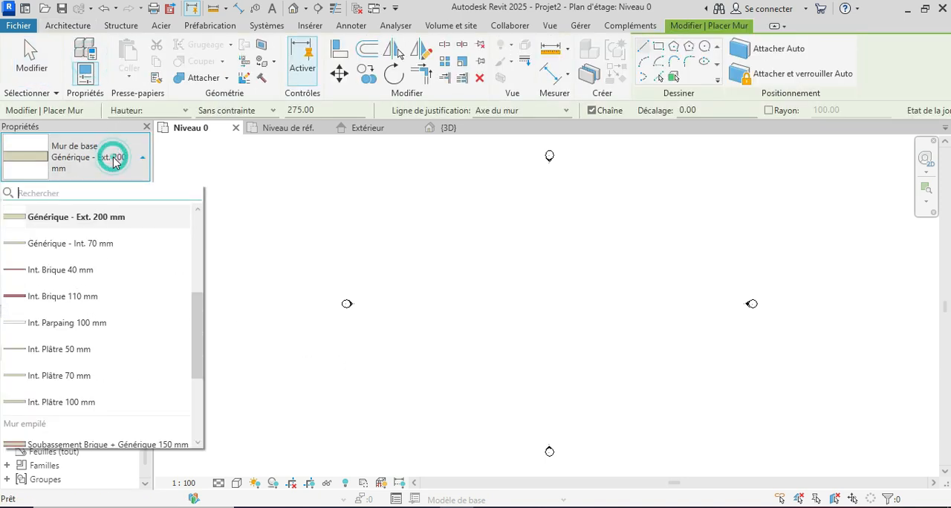
pyautogui.scroll(-3, 60, 293)
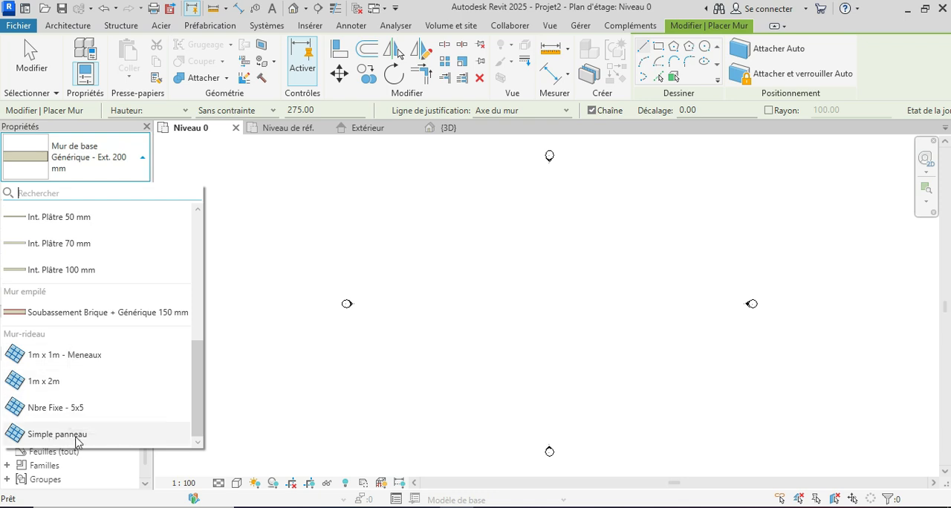
pyautogui.click(86, 436)
pyautogui.scroll(2, 654, 270)
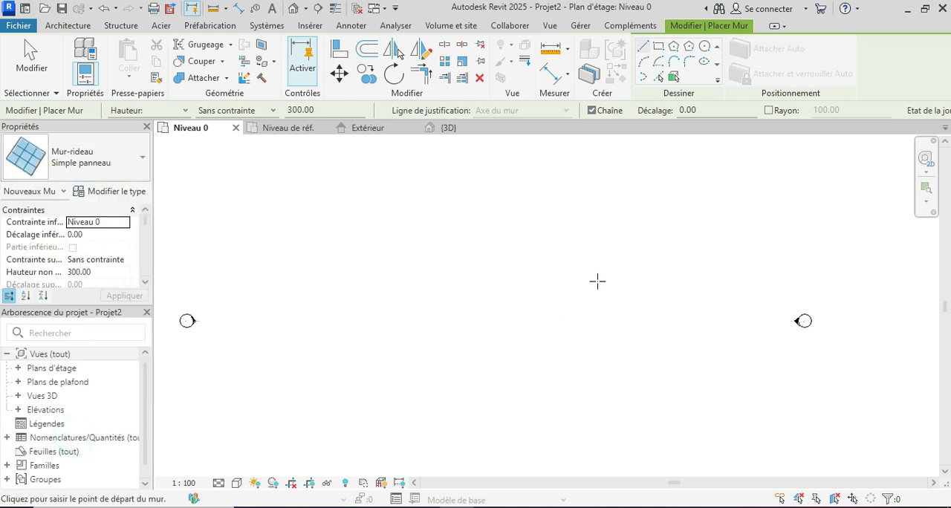
pyautogui.click(426, 317)
pyautogui.scroll(1, 486, 317)
pyautogui.click(478, 317)
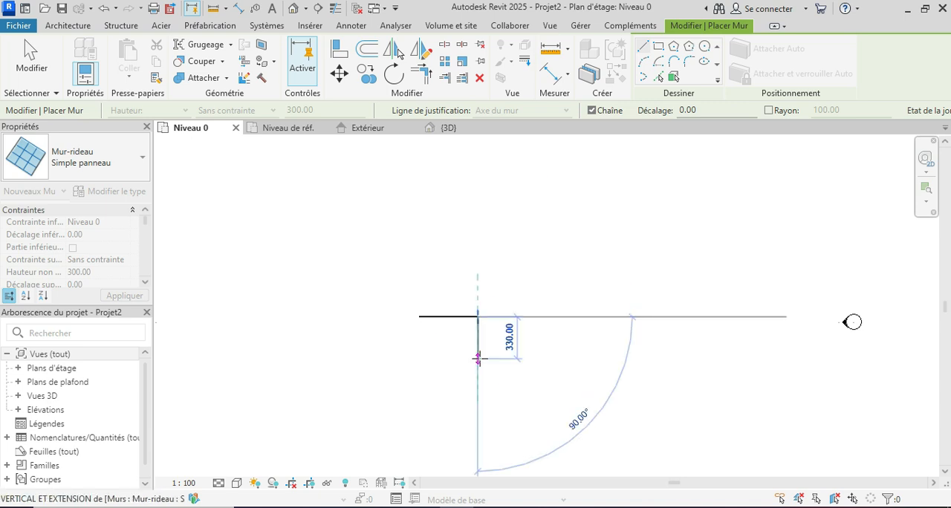
pyautogui.press('Escape')
pyautogui.press('Escape')
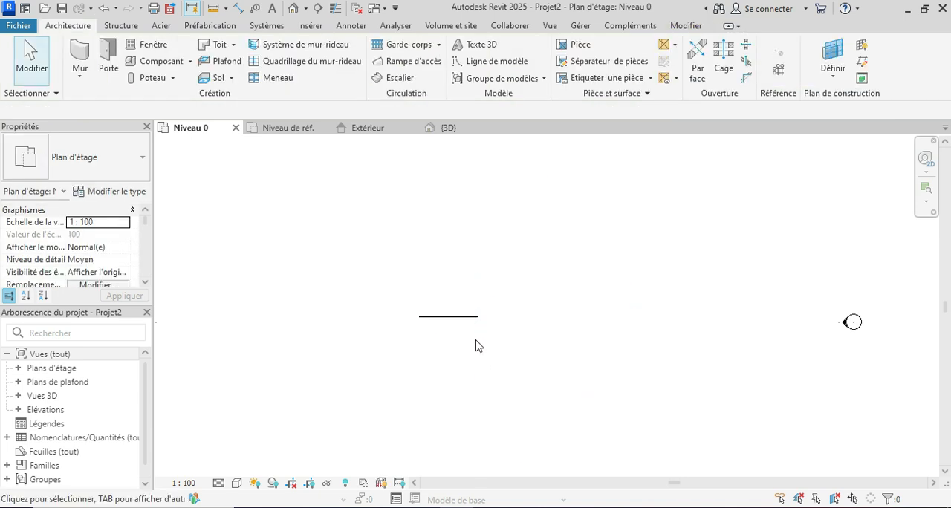
# In the project's 3D view, duplicate the curtain wall's type under the name JEUX DE BRIQUE.
pyautogui.click(294, 8)
pyautogui.scroll(5, 550, 327)
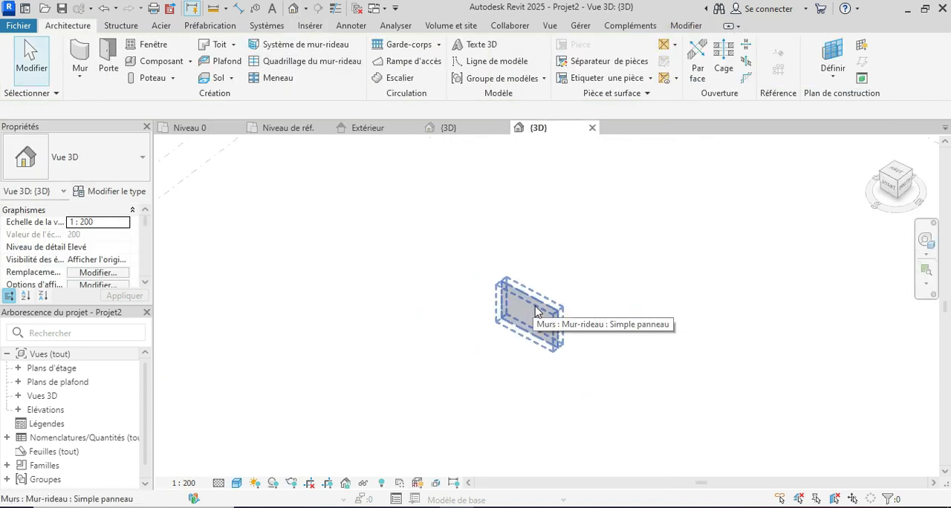
pyautogui.keyDown('shift'); pyautogui.moveTo(577, 349); pyautogui.dragTo(682, 365, button='middle'); pyautogui.keyUp('shift')
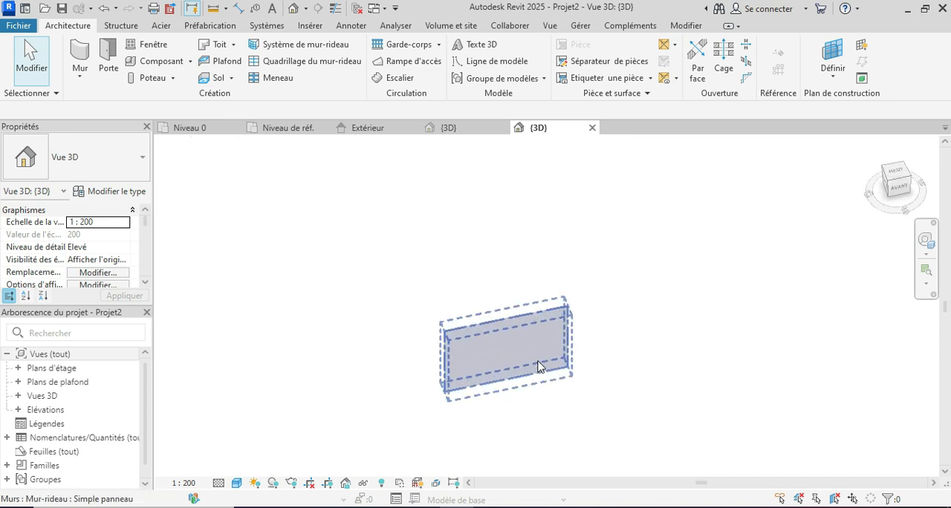
pyautogui.click(527, 320)
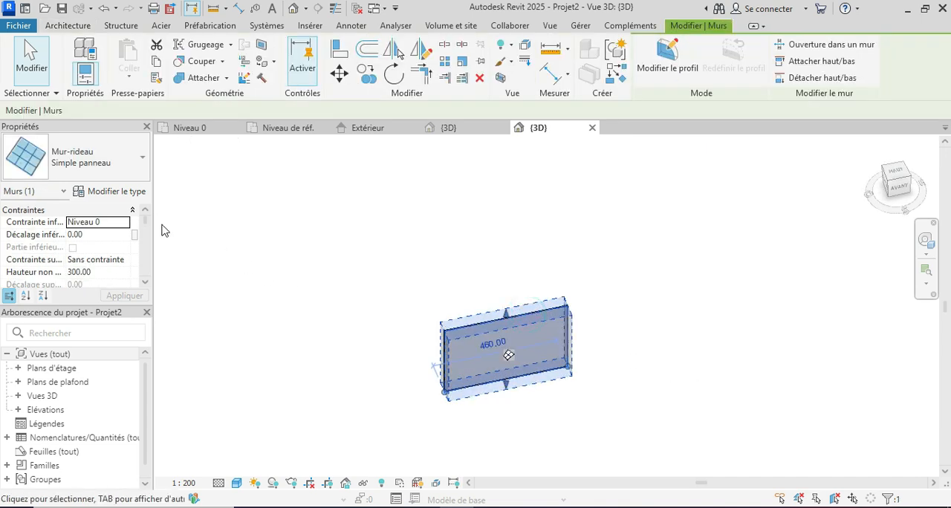
pyautogui.click(118, 193)
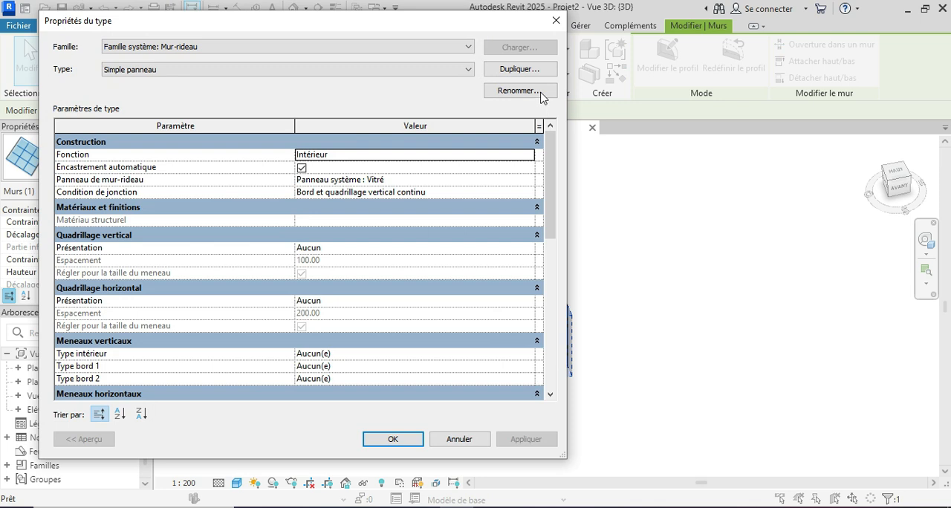
pyautogui.click(524, 70)
pyautogui.click(335, 231)
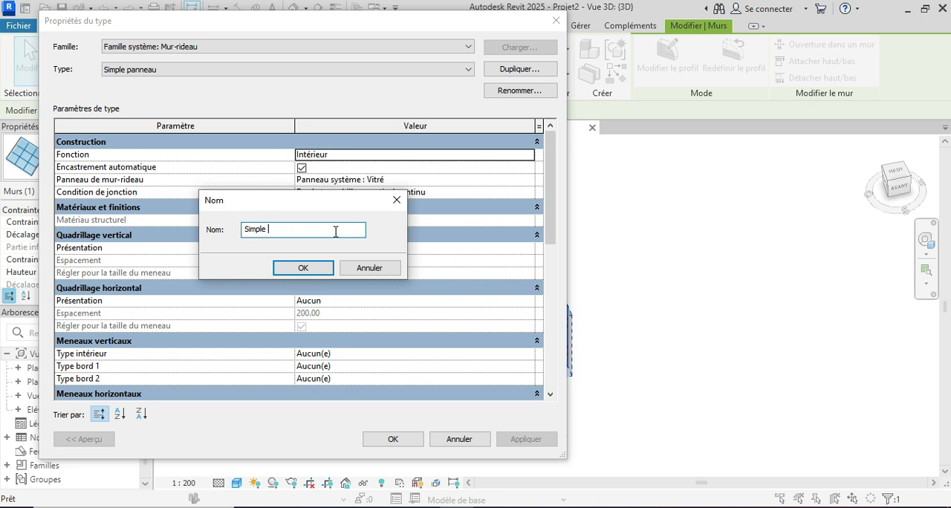
pyautogui.press('BackSpace')
pyautogui.press('BackSpace')
pyautogui.press('BackSpace')
pyautogui.press('BackSpace')
pyautogui.press('BackSpace')
pyautogui.press('BackSpace')
pyautogui.press('BackSpace')
pyautogui.write('JEU')
pyautogui.click(289, 266)
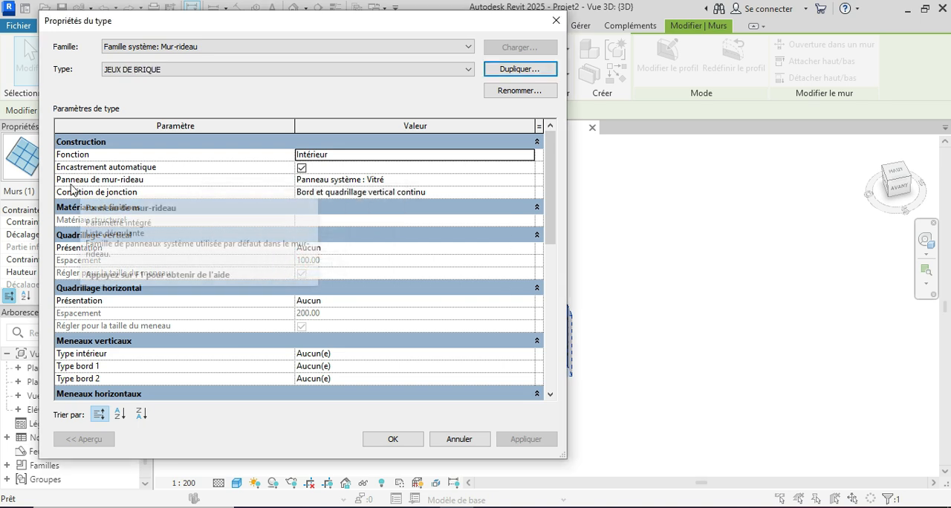
# Set the curtain wall type's panel to Famille2 : Famille2.
pyautogui.click(531, 181)
pyautogui.click(528, 181)
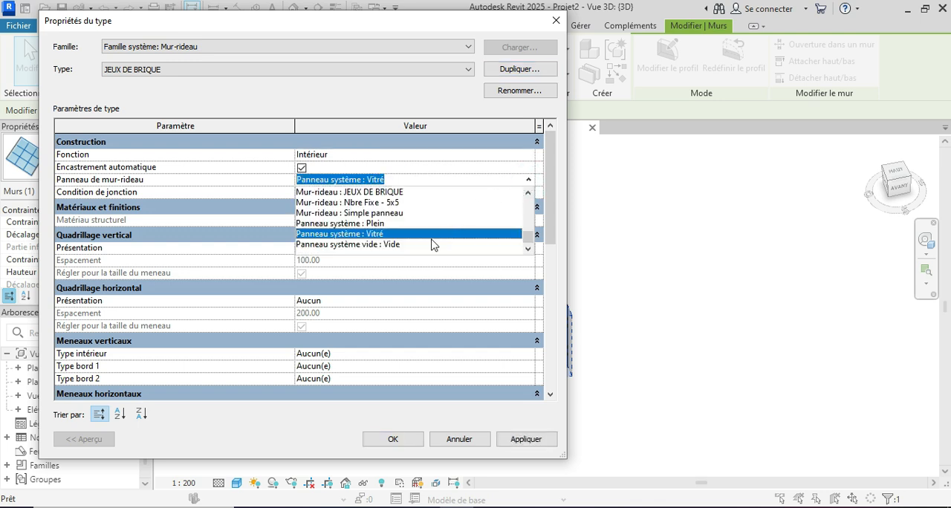
pyautogui.scroll(10, 415, 245)
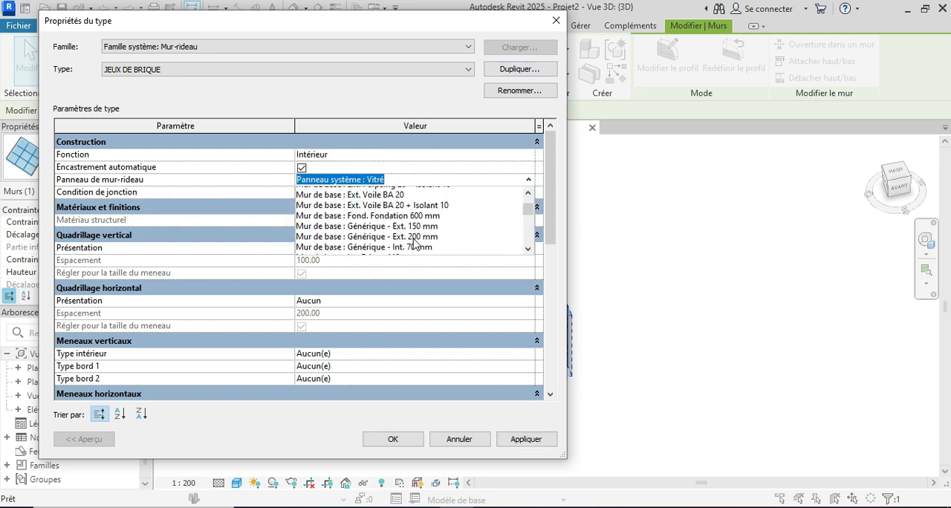
pyautogui.scroll(2, 416, 246)
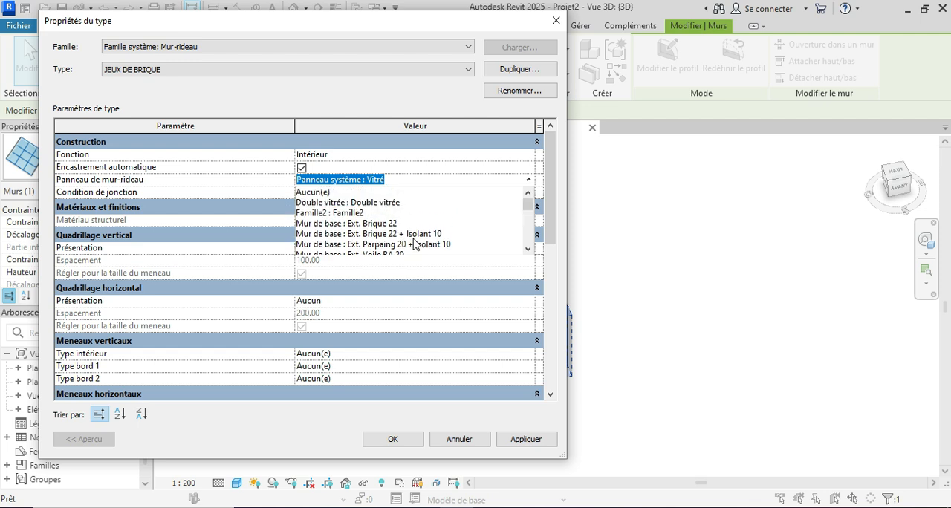
pyautogui.click(343, 213)
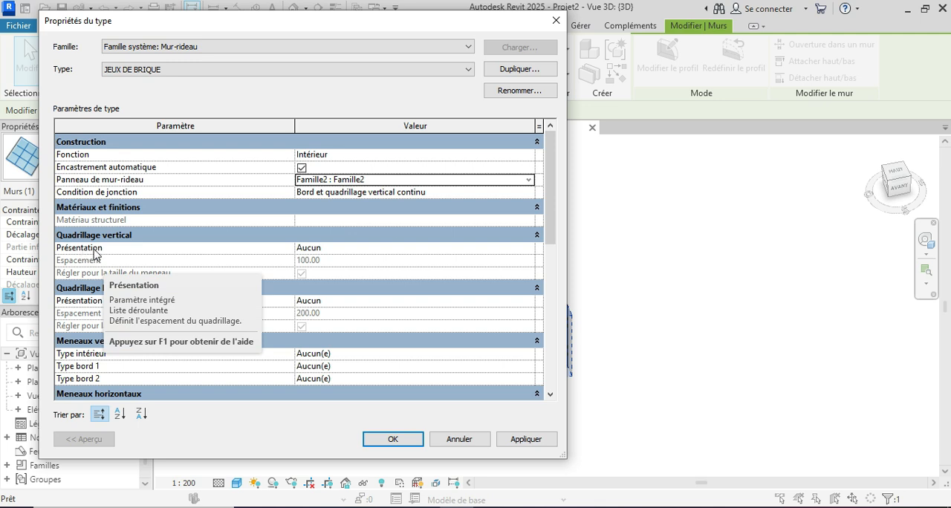
# Set the type's vertical grid layout to Distance fixe with a spacing of 25.
pyautogui.click(528, 248)
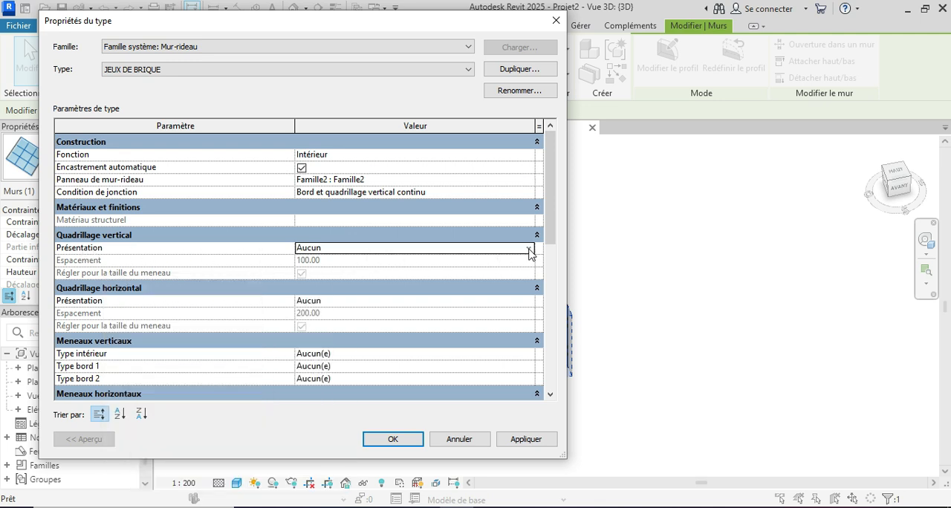
pyautogui.click(337, 271)
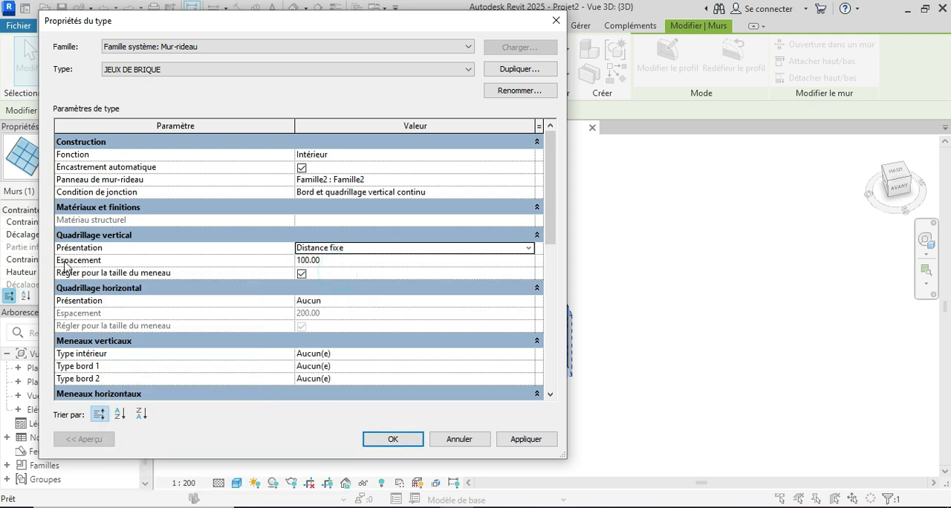
pyautogui.click(351, 260)
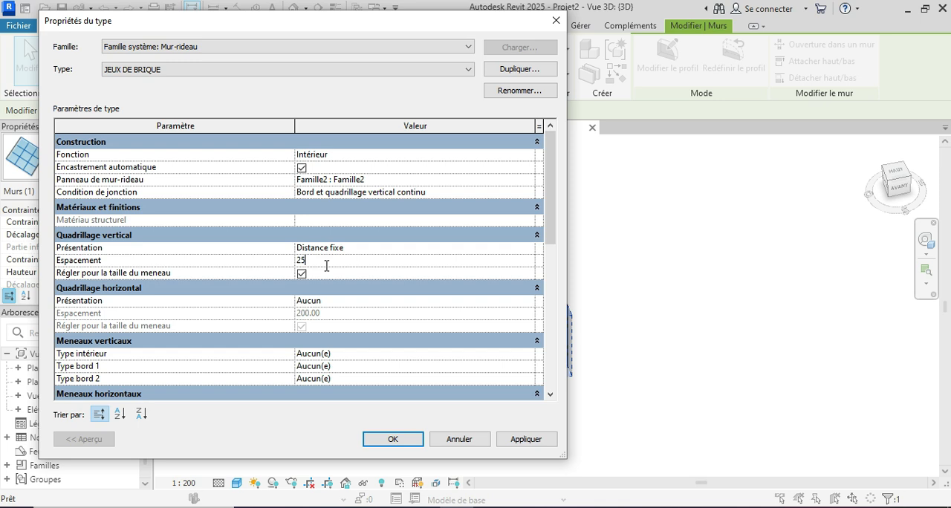
# Set the type's horizontal grid layout to Distance fixe with a spacing of 12, and apply the type changes.
pyautogui.click(528, 302)
pyautogui.click(529, 302)
pyautogui.click(352, 324)
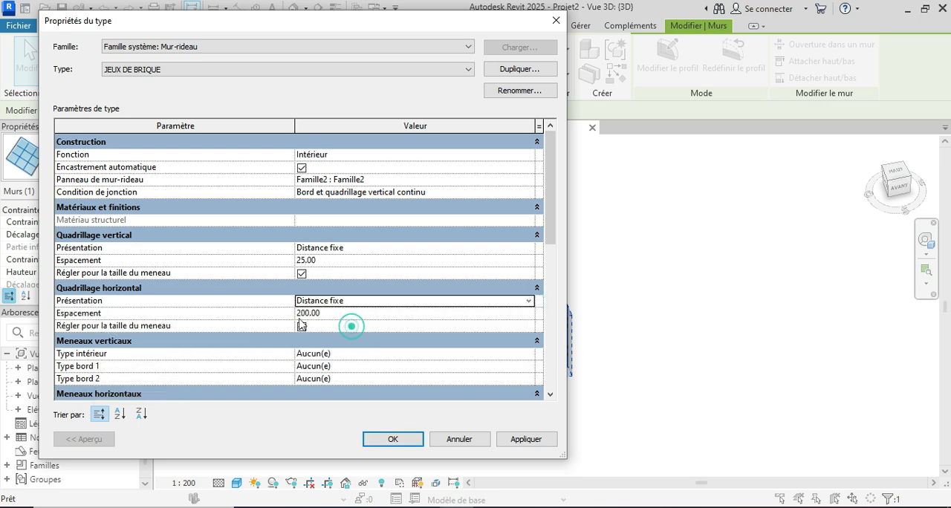
pyautogui.click(338, 313)
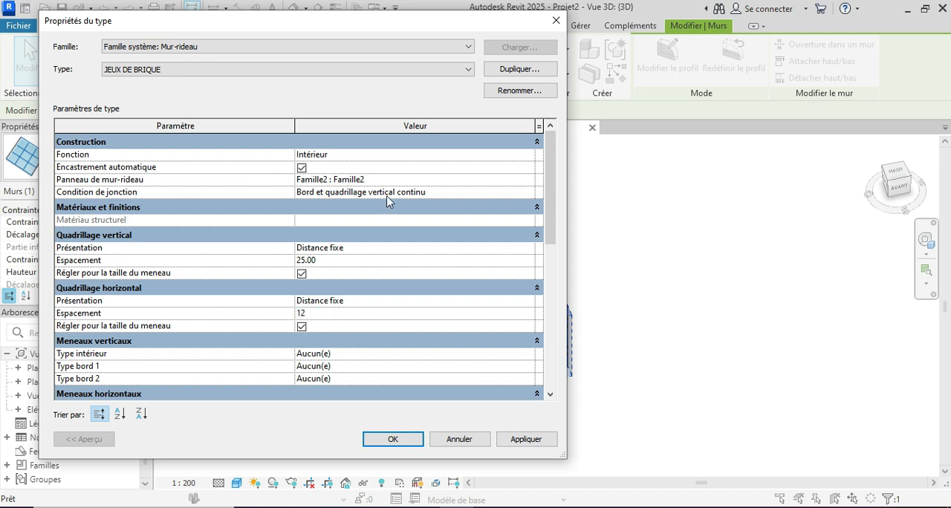
pyautogui.click(532, 444)
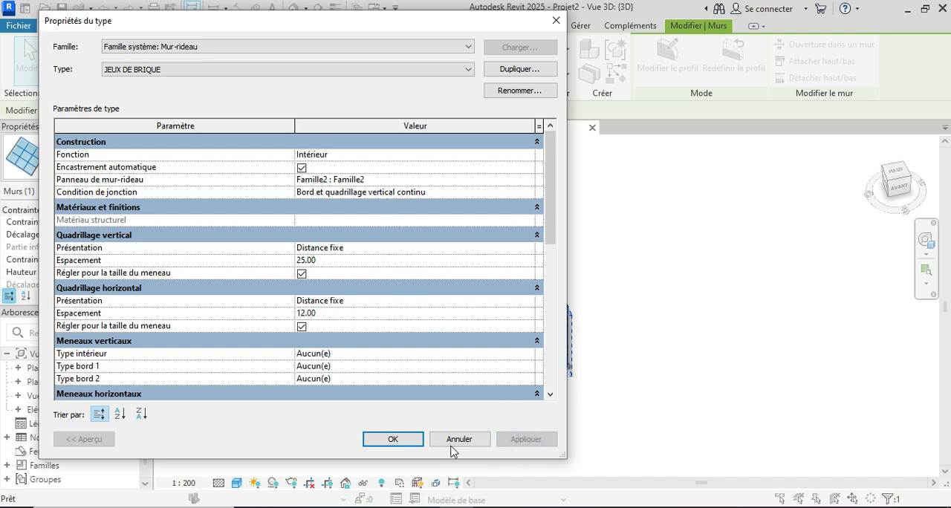
pyautogui.click(408, 443)
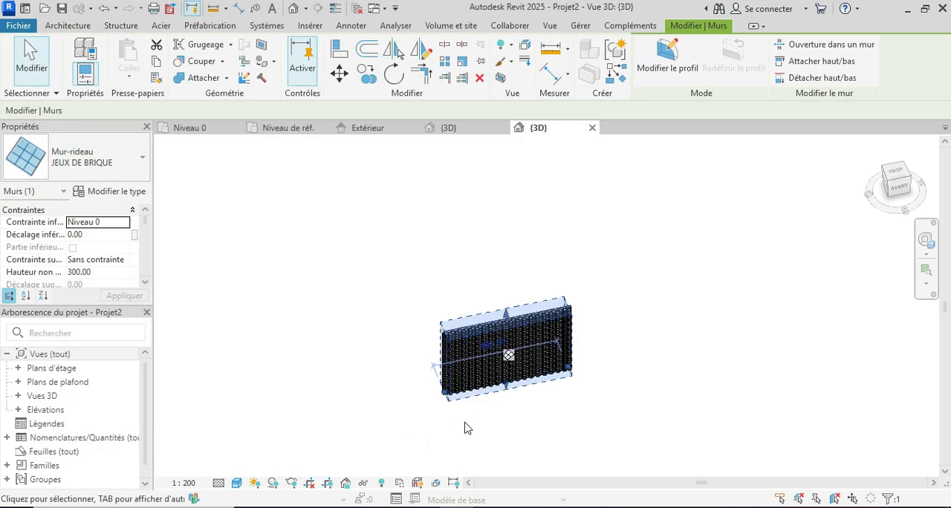
# Deselect the brick wall and set the 3D view's visual style to Réaliste.
pyautogui.scroll(4, 511, 327)
pyautogui.scroll(-3, 444, 244)
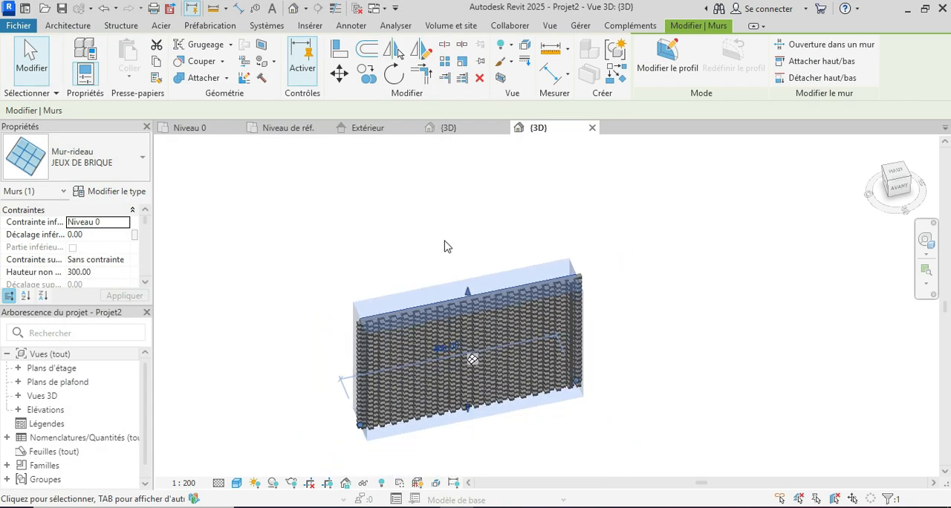
pyautogui.click(444, 242)
pyautogui.click(236, 483)
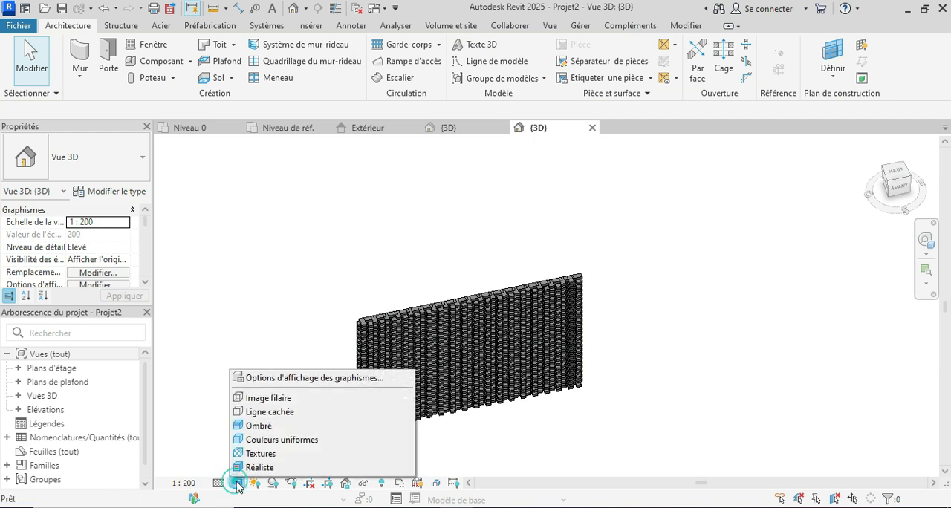
pyautogui.click(259, 468)
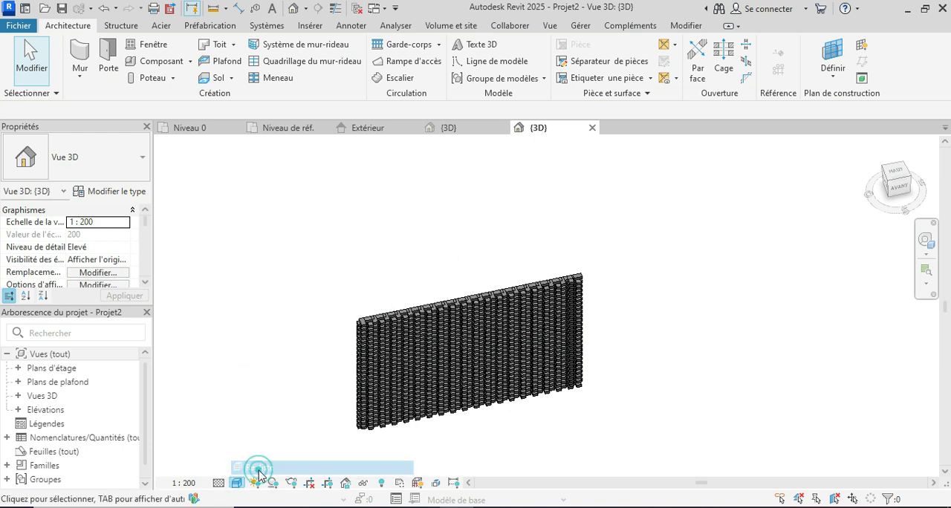
# Set the 3D view's scale to 1 : 1 and examine the protruding brick pattern up close.
pyautogui.click(184, 483)
pyautogui.click(211, 284)
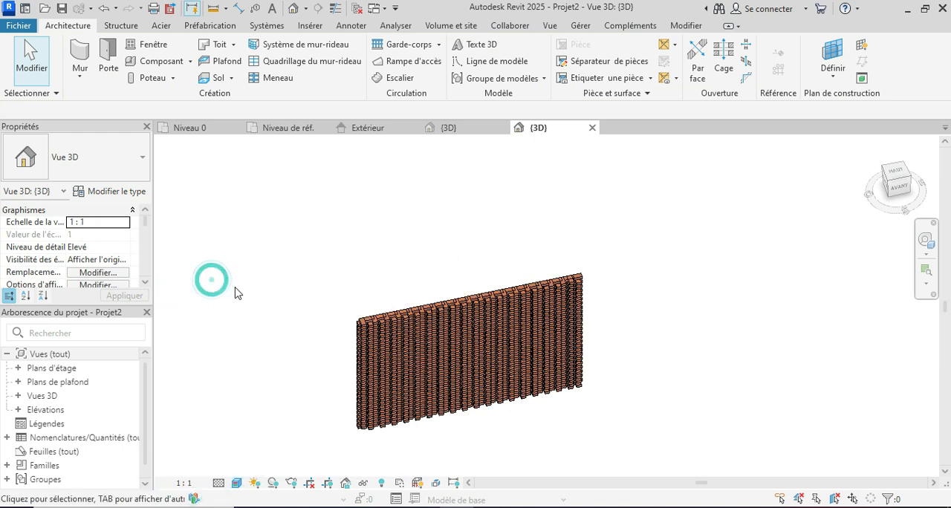
pyautogui.scroll(2, 468, 396)
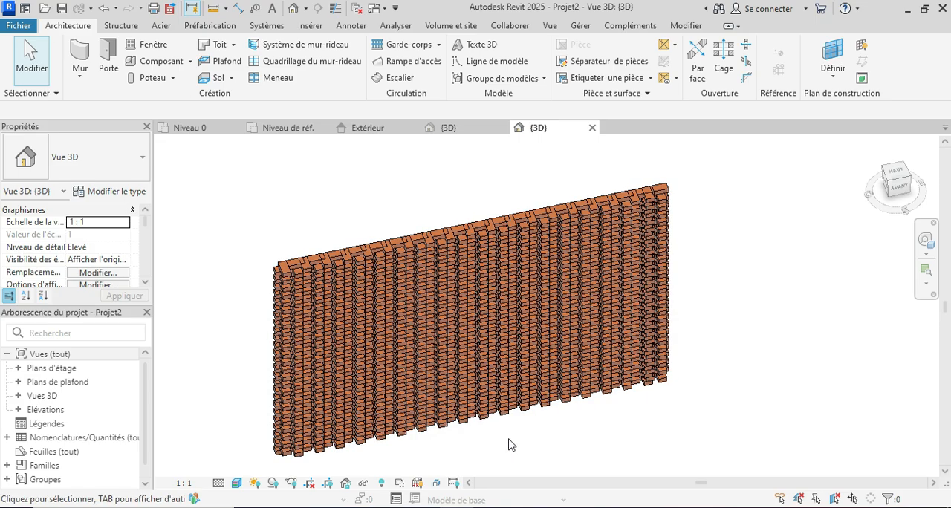
pyautogui.keyDown('shift'); pyautogui.moveTo(529, 435); pyautogui.dragTo(414, 257, button='middle'); pyautogui.keyUp('shift')
pyautogui.scroll(8, 414, 258)
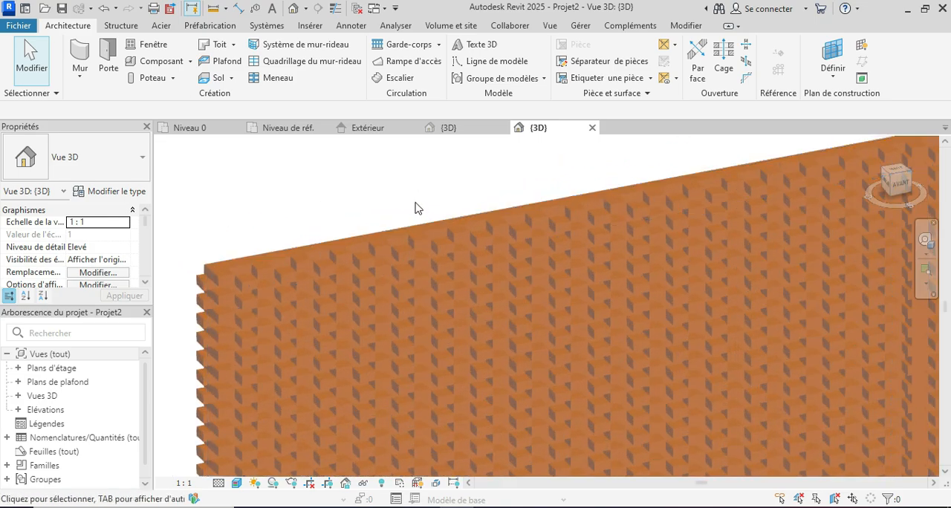
pyautogui.scroll(1, 475, 338)
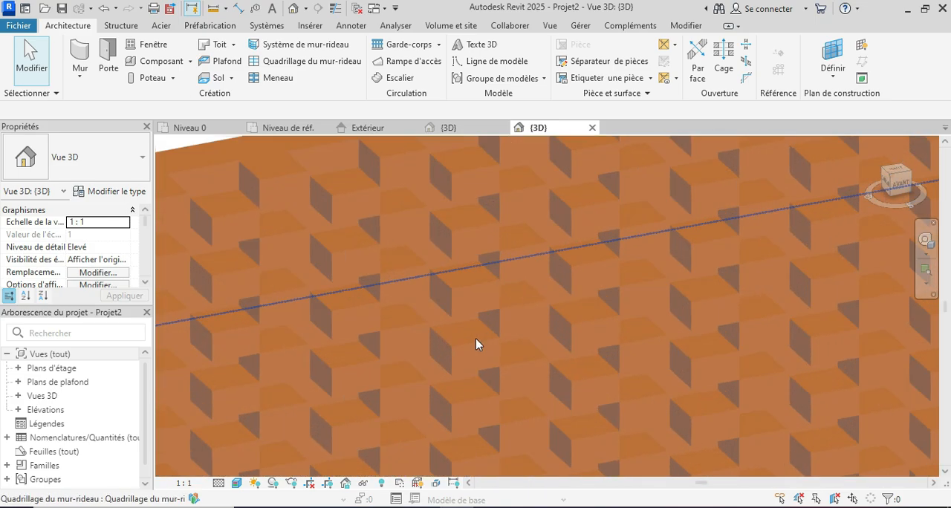
pyautogui.scroll(-4, 409, 246)
pyautogui.scroll(-5, 453, 224)
pyautogui.click(454, 223)
# Switch to the photo viewer and compare the modelled wall with the brick reference photos.
pyautogui.moveTo(495, 505)
pyautogui.moveTo(504, 483)
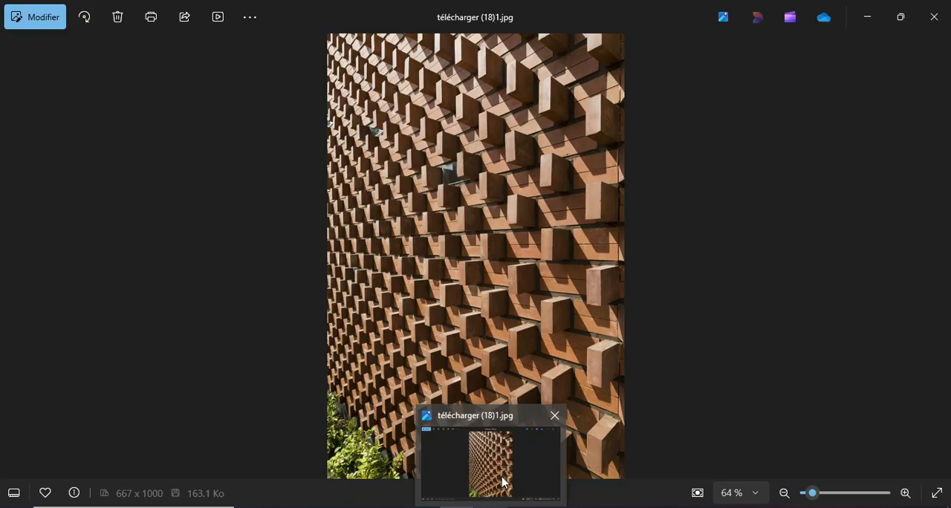
pyautogui.click(502, 481)
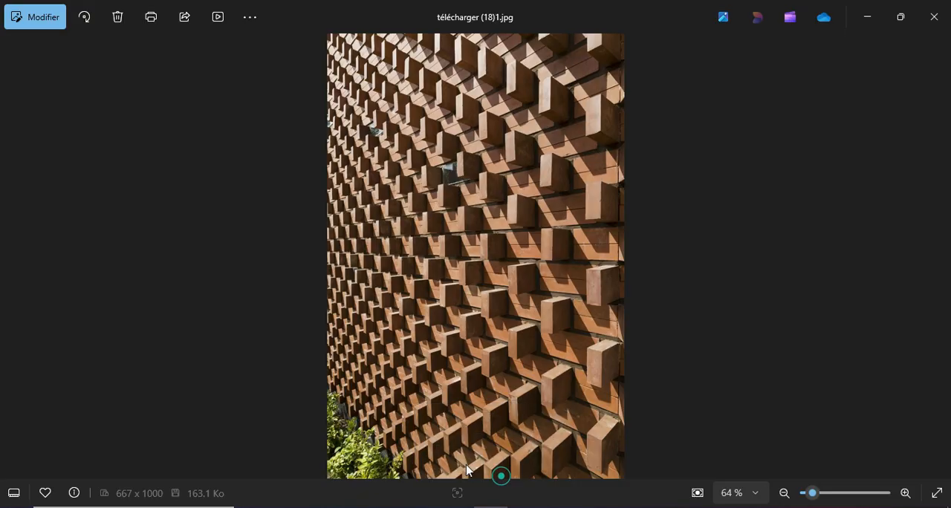
pyautogui.click(8, 264)
pyautogui.click(7, 266)
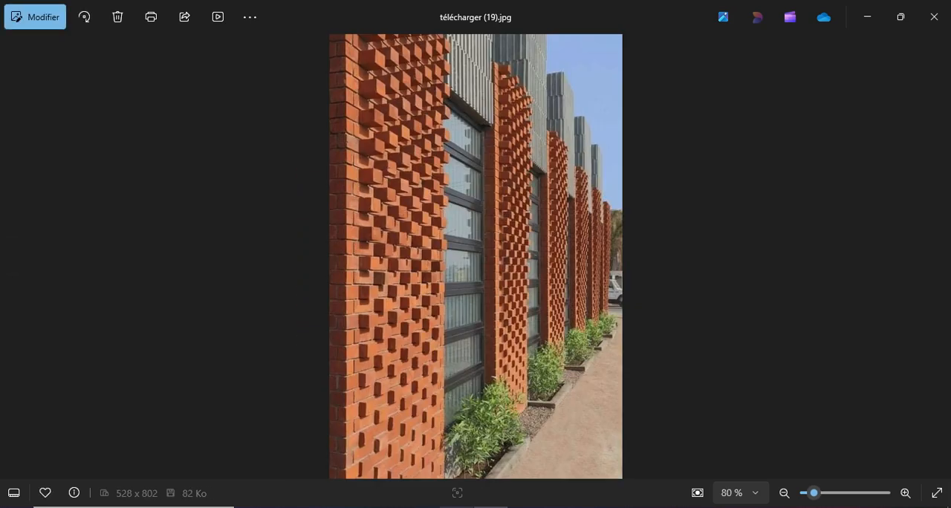
# Return to Revit and place a camera in the Niveau 0 plan, in front of the wall's left end, aimed diagonally across it.
pyautogui.click(456, 506)
pyautogui.scroll(-2, 424, 312)
pyautogui.keyDown('shift'); pyautogui.moveTo(531, 389); pyautogui.dragTo(471, 354, button='middle'); pyautogui.keyUp('shift')
pyautogui.click(205, 130)
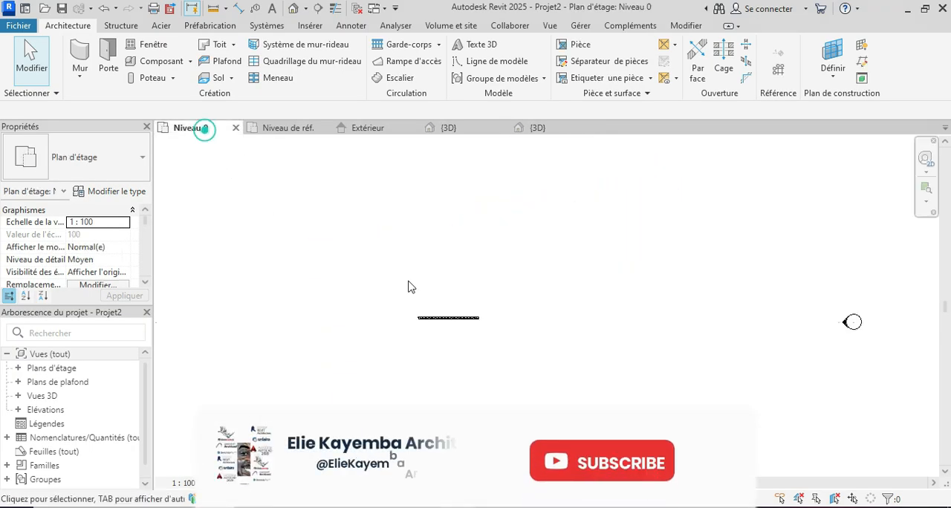
pyautogui.click(305, 9)
pyautogui.click(309, 41)
pyautogui.click(377, 353)
pyautogui.click(497, 245)
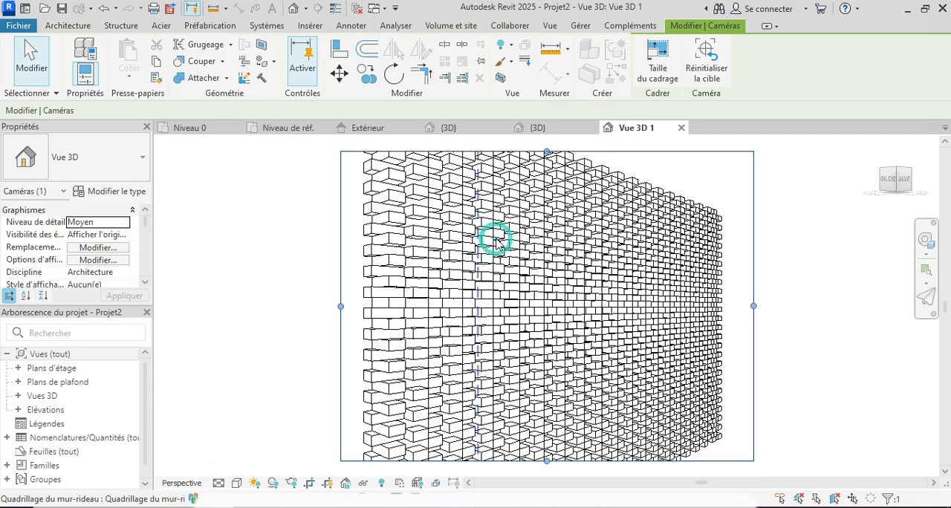
# Extend the camera view's crop region downward and upward around the wall's full height, and set its visual style to Réaliste.
pyautogui.moveTo(508, 382); pyautogui.dragTo(516, 476)
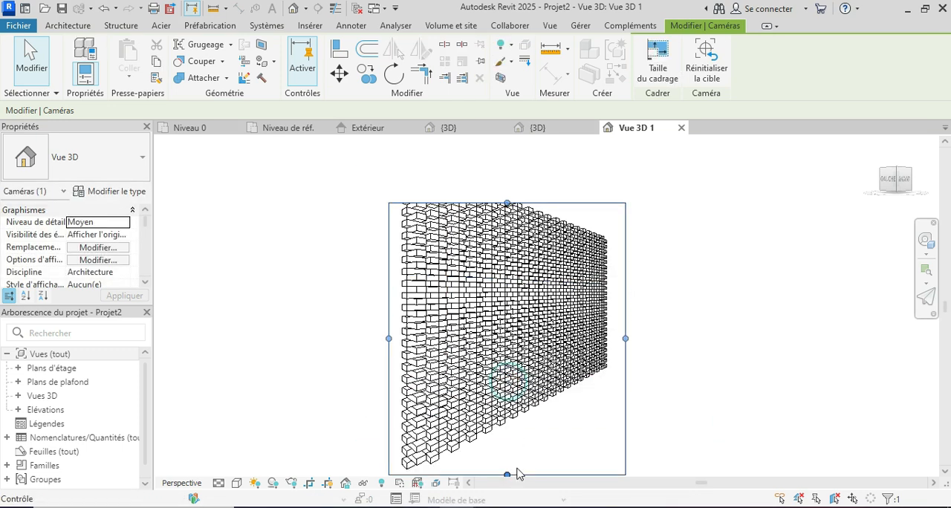
pyautogui.moveTo(506, 203); pyautogui.dragTo(507, 162)
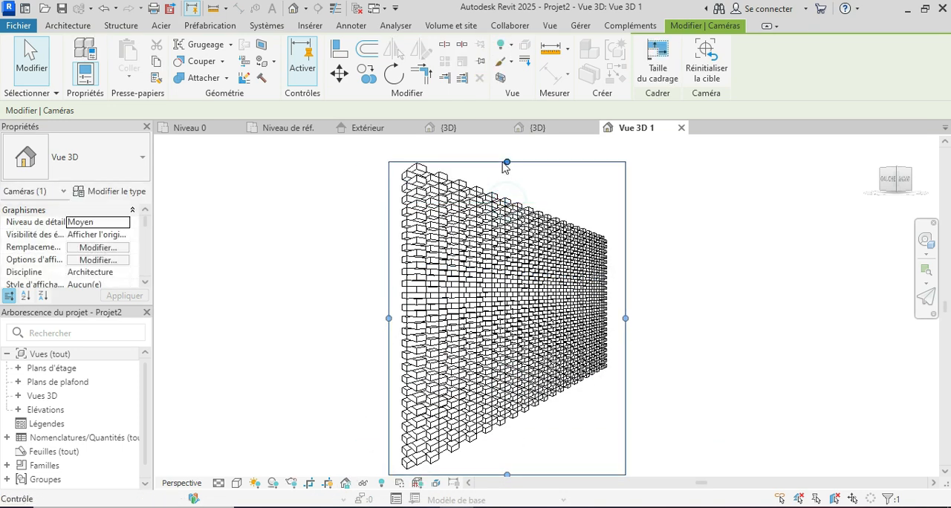
pyautogui.click(235, 484)
pyautogui.click(260, 468)
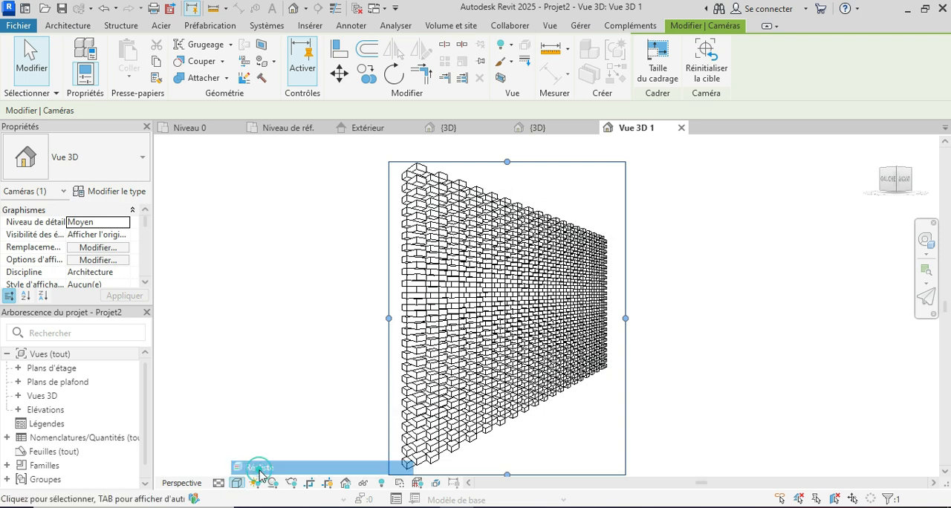
pyautogui.scroll(1, 551, 321)
pyautogui.scroll(1, 550, 321)
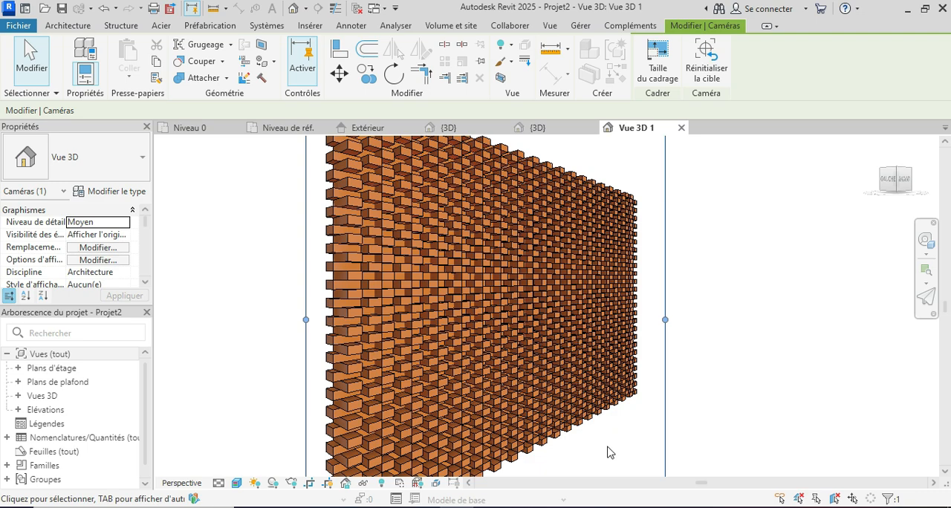
pyautogui.scroll(2, 594, 452)
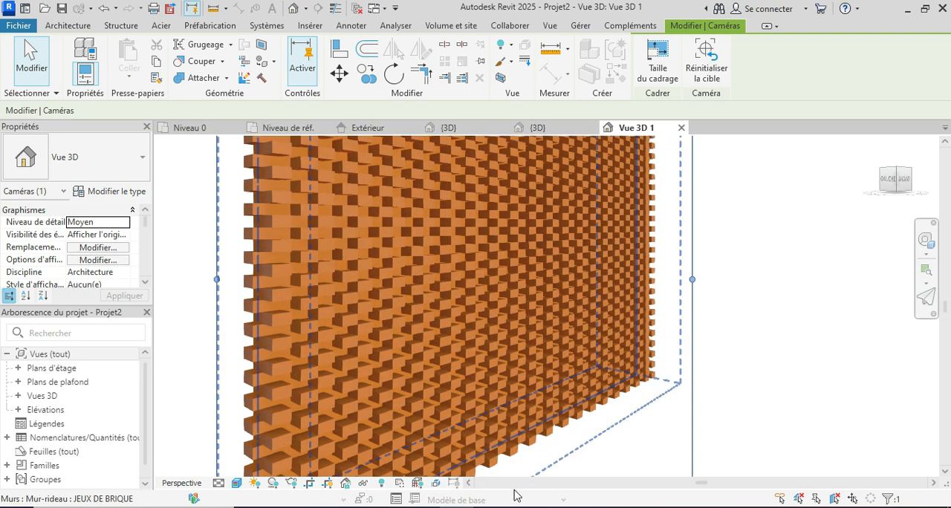
# Switch to the photo viewer and browse the other brick facade reference photos for comparison with the rendered wall.
pyautogui.click(498, 468)
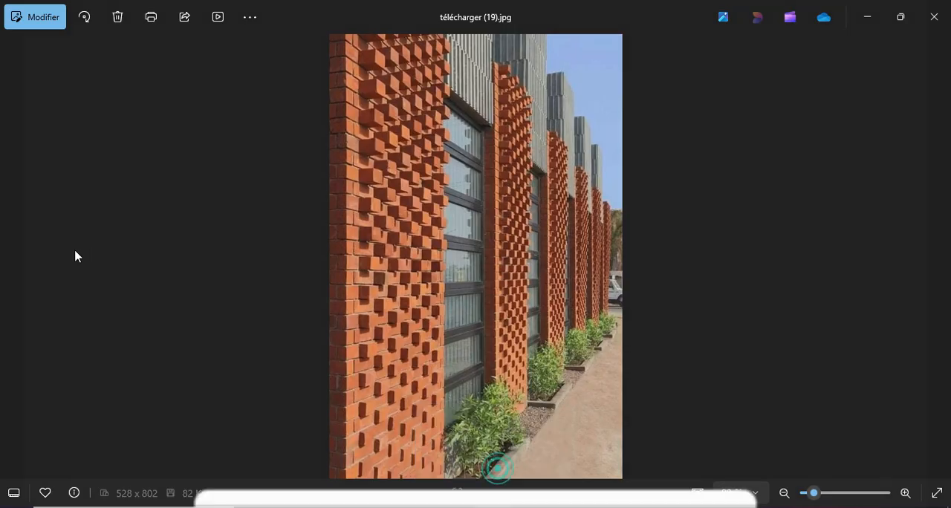
pyautogui.click(13, 258)
pyautogui.click(14, 260)
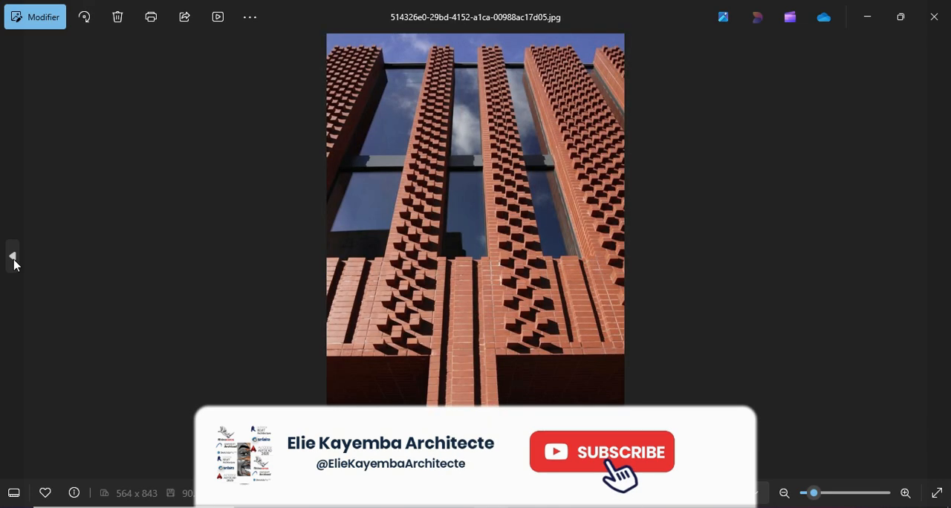
pyautogui.click(14, 260)
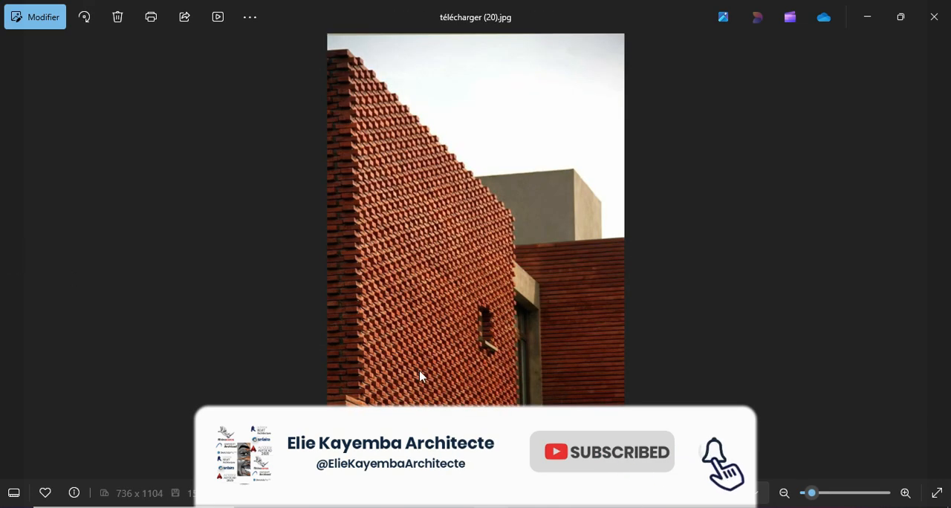